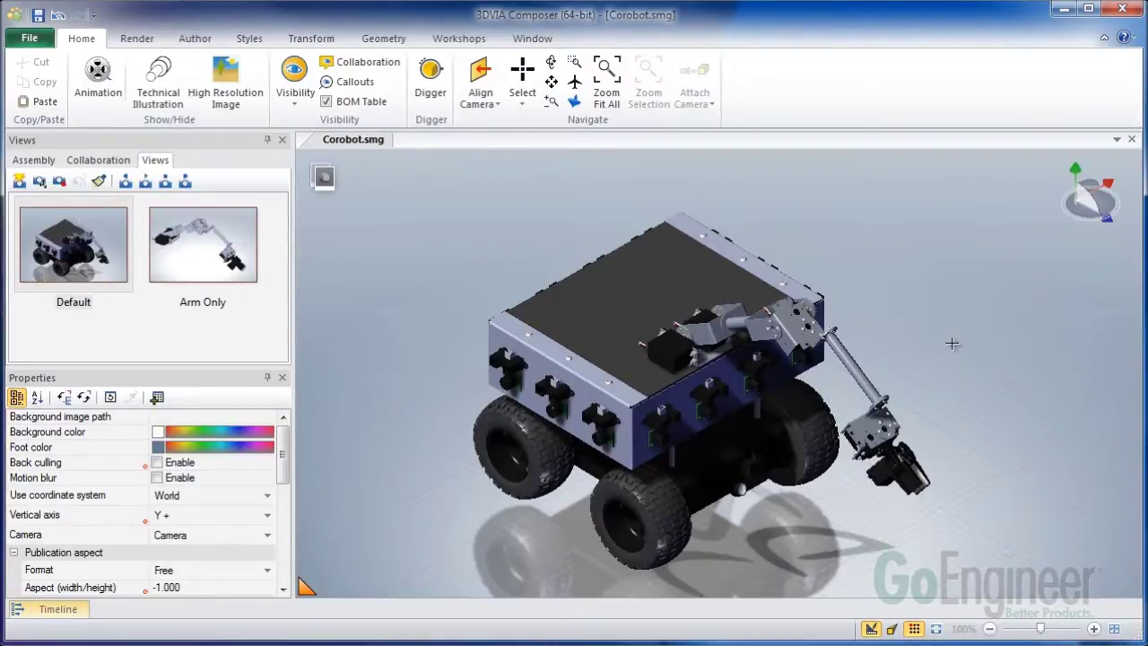
Isolate the complete robot arm assembly by hiding the rover body and wheels, and clear the selection
{"action": "left_click", "coordinate": [881, 423]}
{"action": "left_click", "coordinate": [877, 431]}
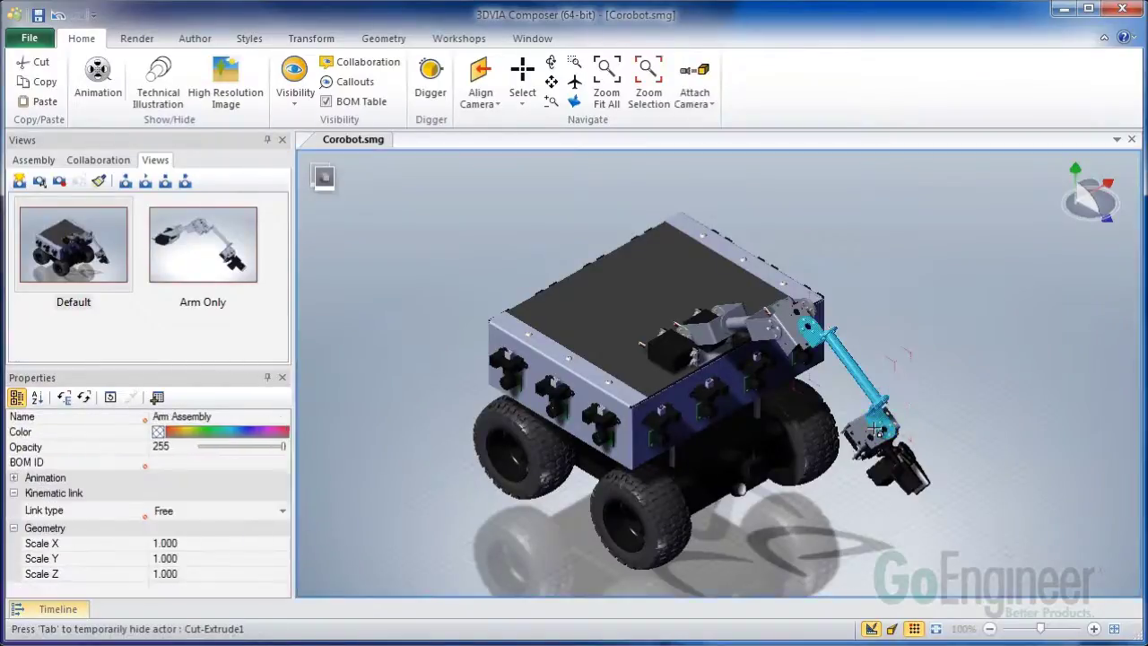
{"action": "right_click", "coordinate": [889, 238]}
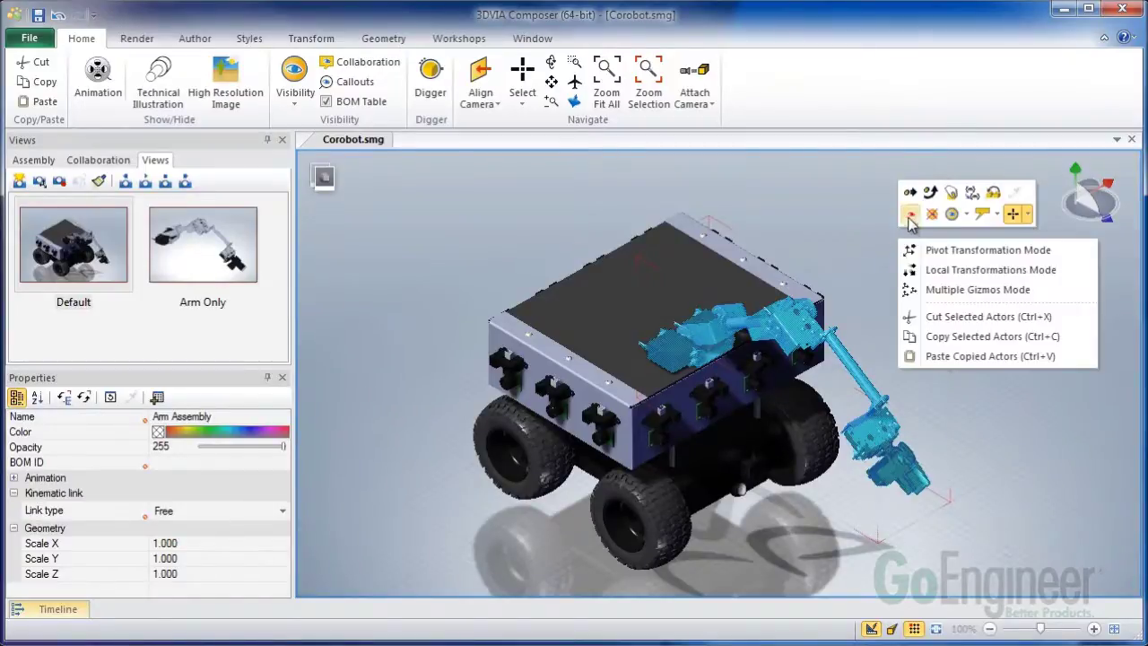
{"action": "key", "text": "Escape"}
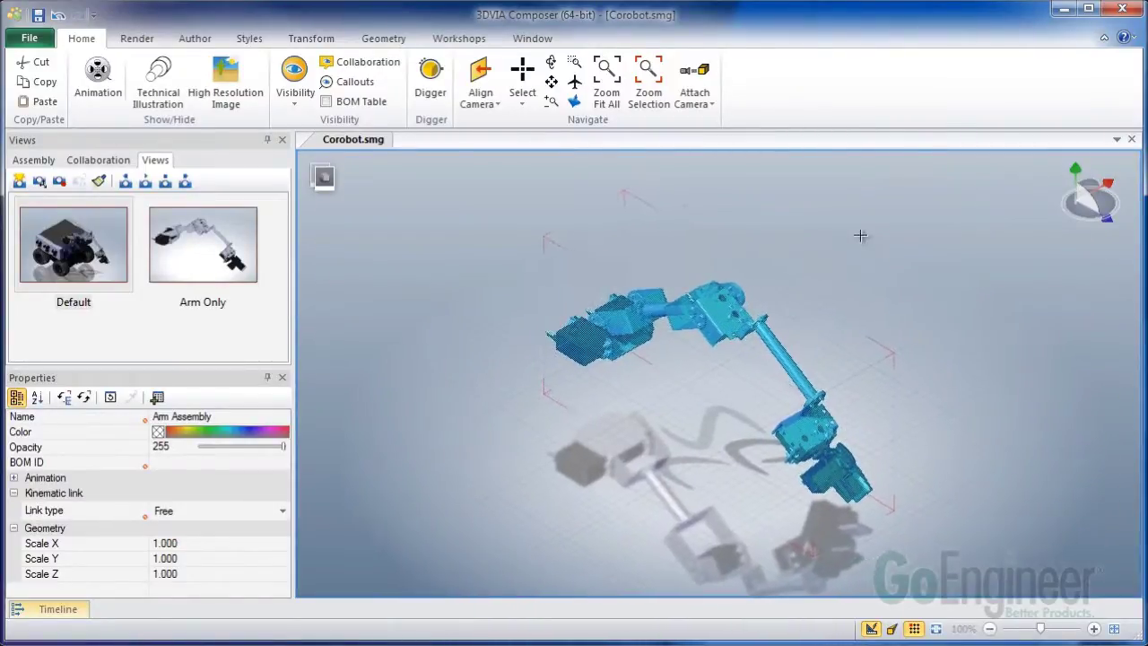
{"action": "left_click", "coordinate": [861, 235]}
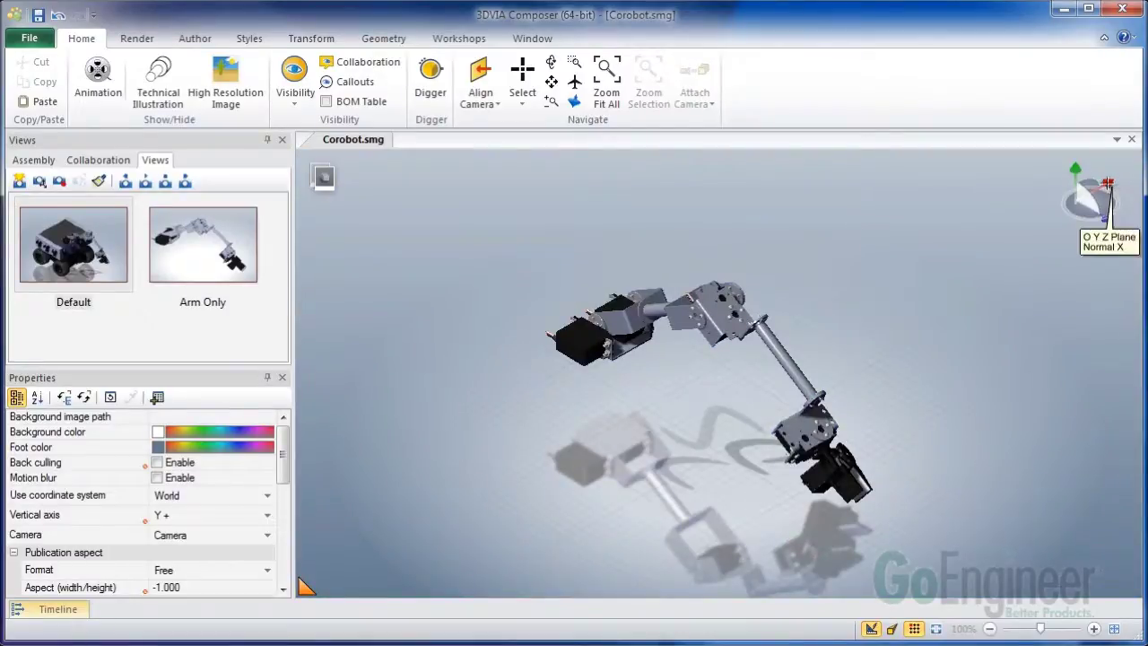
Orient the arm to the side view normal to X with its gripper facing right, and render it in Flat Technical mode
{"action": "left_click", "coordinate": [1109, 183]}
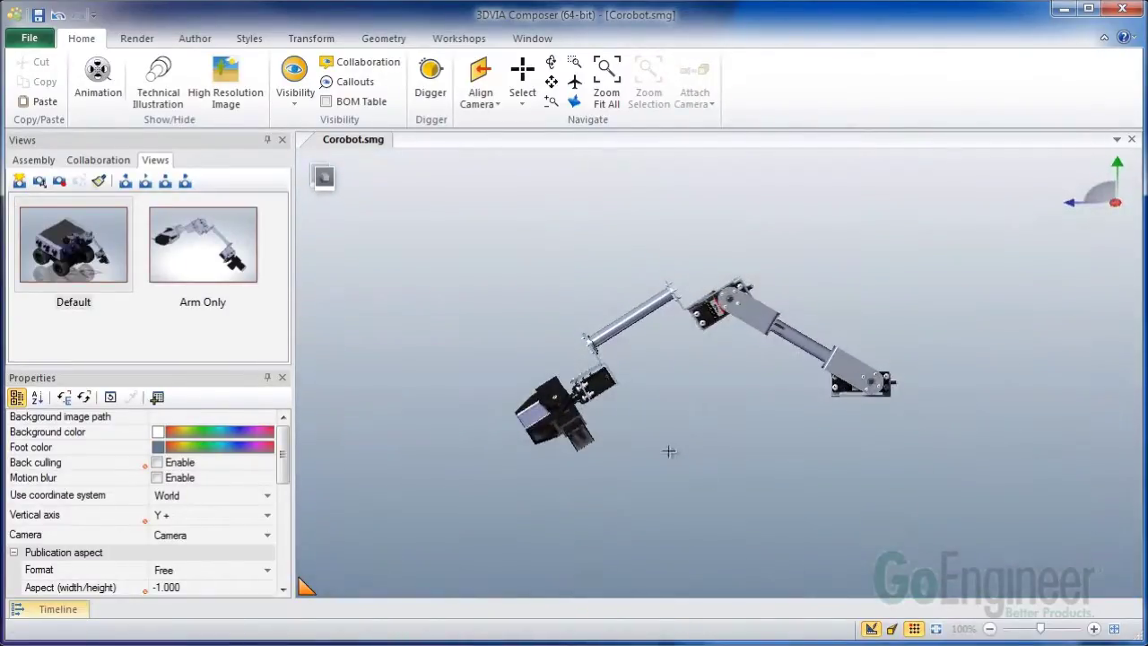
{"action": "left_click", "coordinate": [1108, 190]}
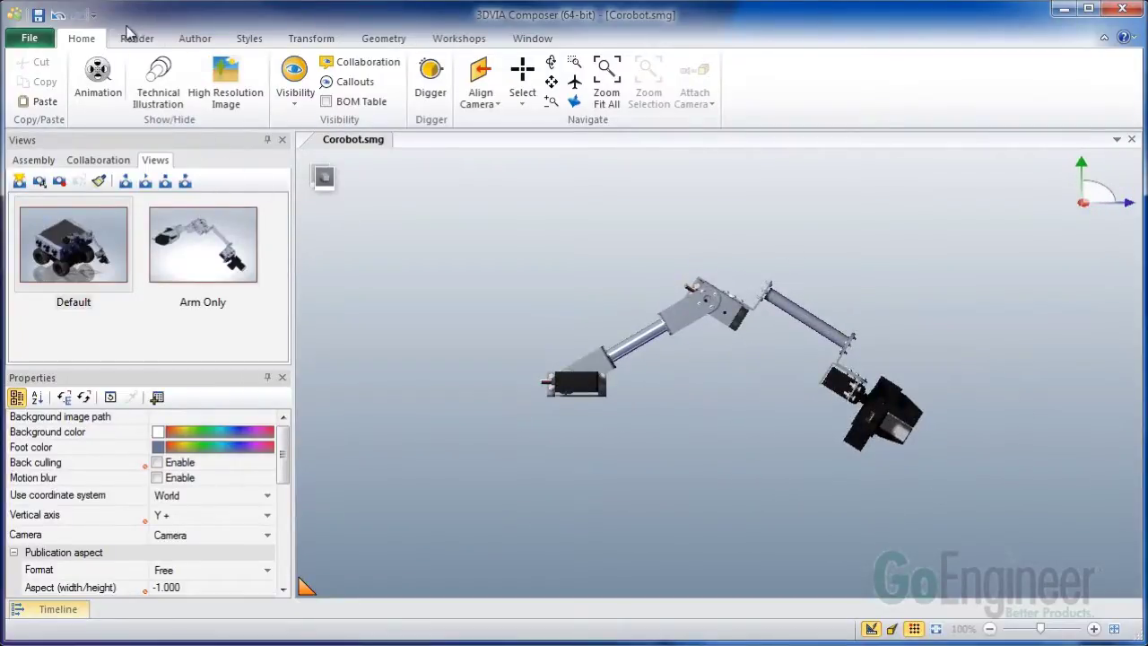
{"action": "left_click", "coordinate": [135, 40]}
{"action": "left_click", "coordinate": [30, 81]}
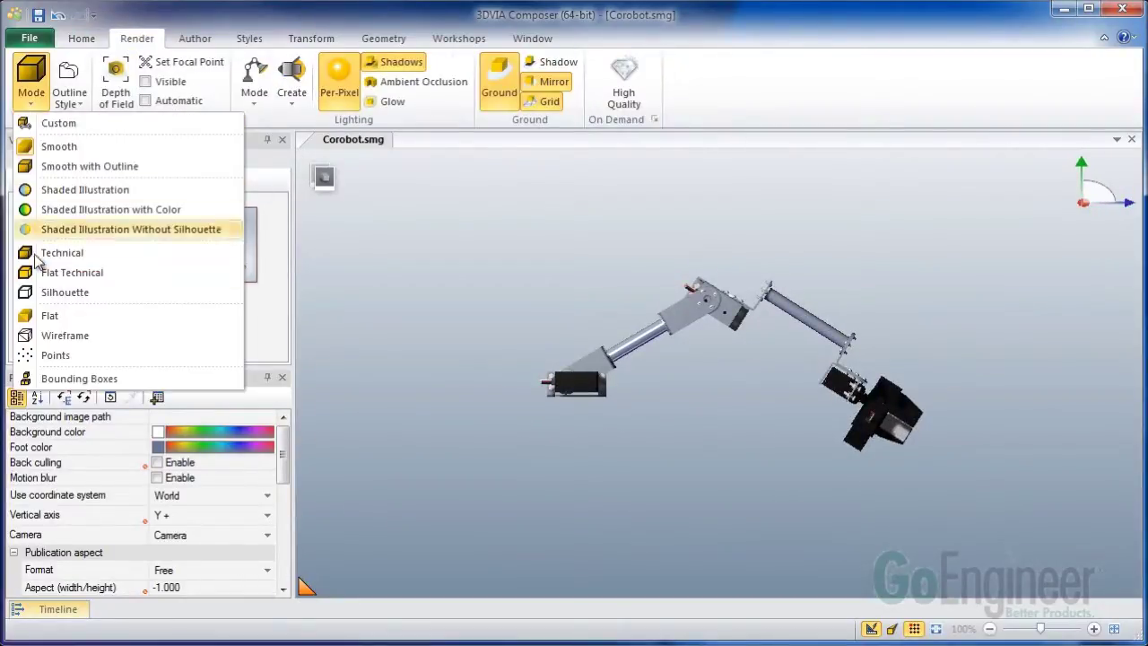
{"action": "left_click", "coordinate": [63, 272]}
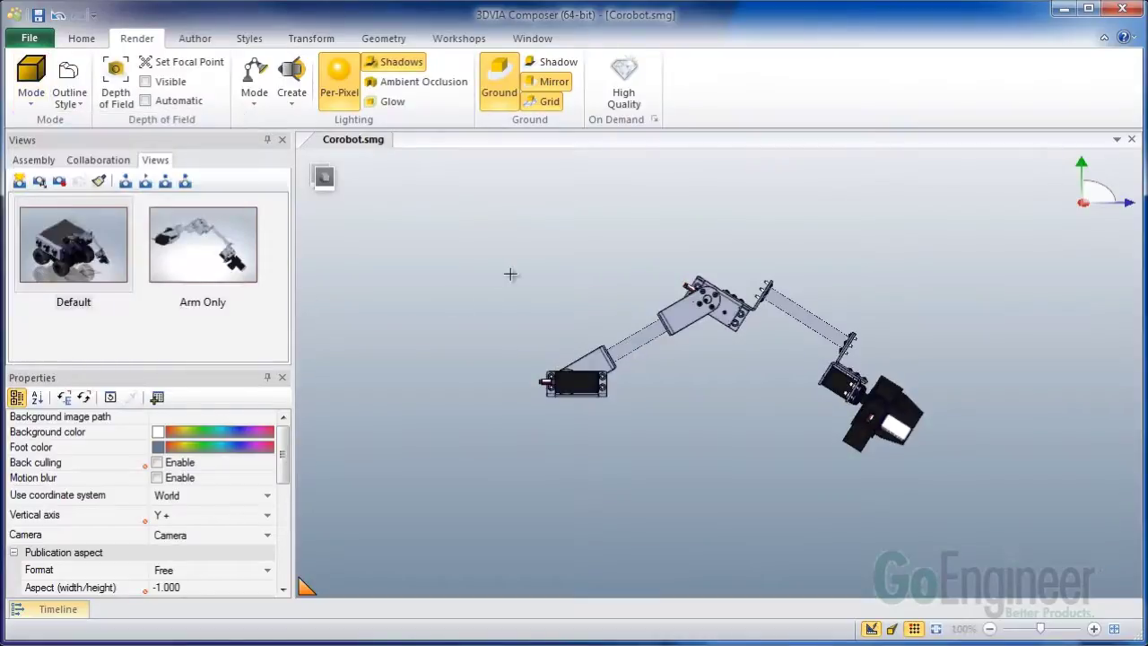
Save the current display as a new view named "Arm Side"
{"action": "left_click", "coordinate": [20, 182]}
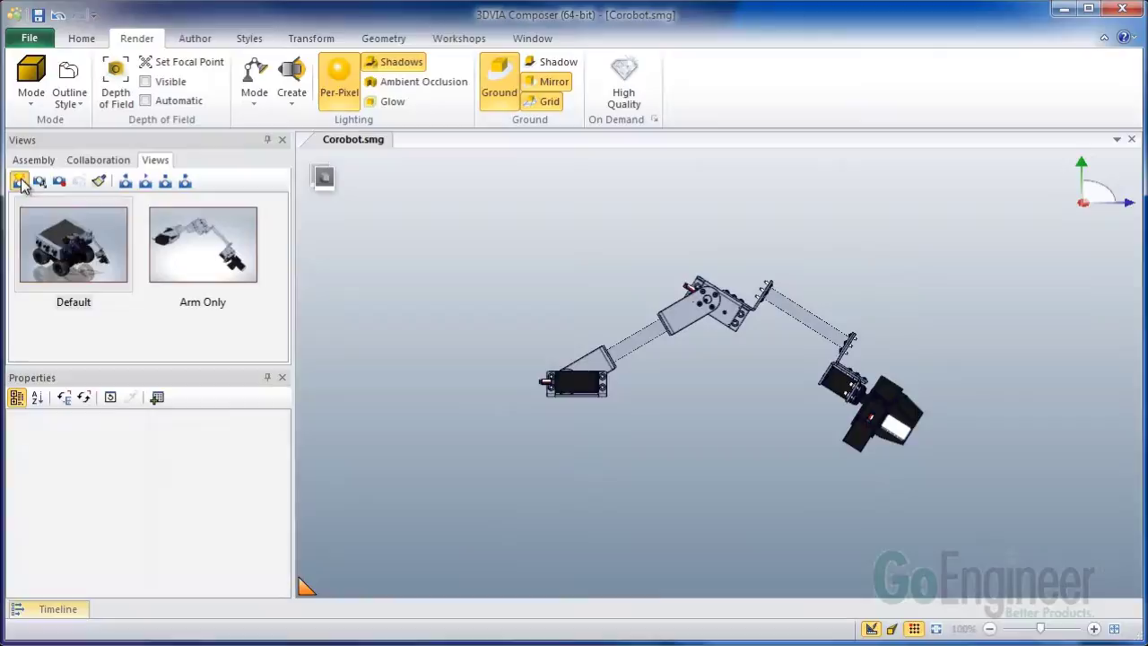
{"action": "left_click", "coordinate": [89, 355]}
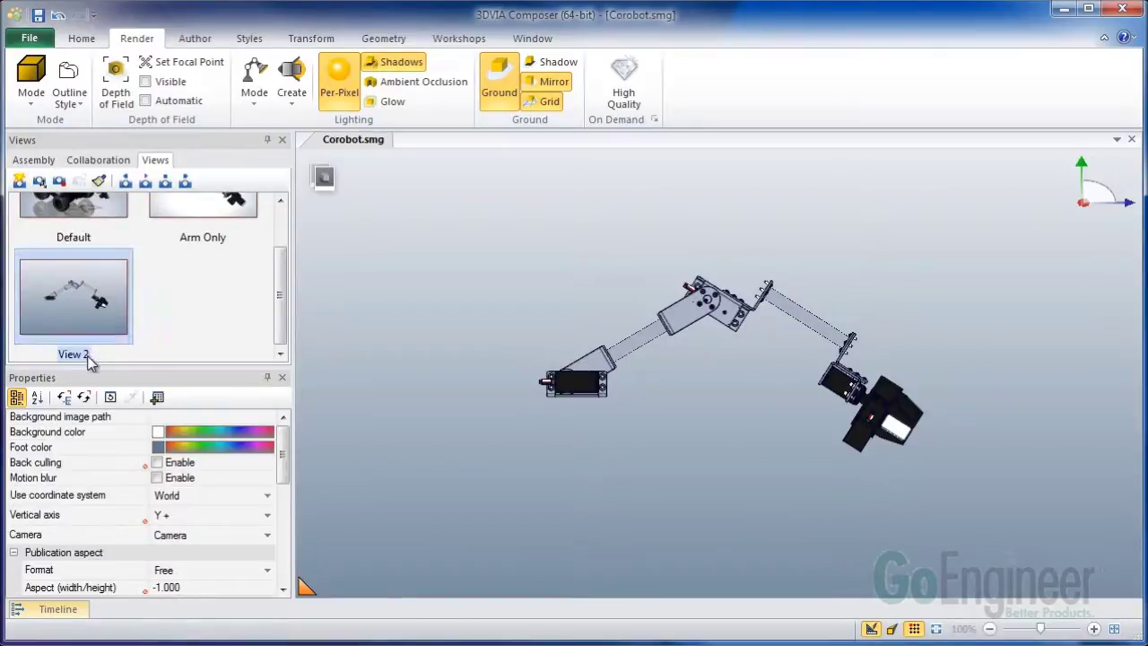
{"action": "left_click", "coordinate": [90, 355]}
{"action": "type", "text": "A"}
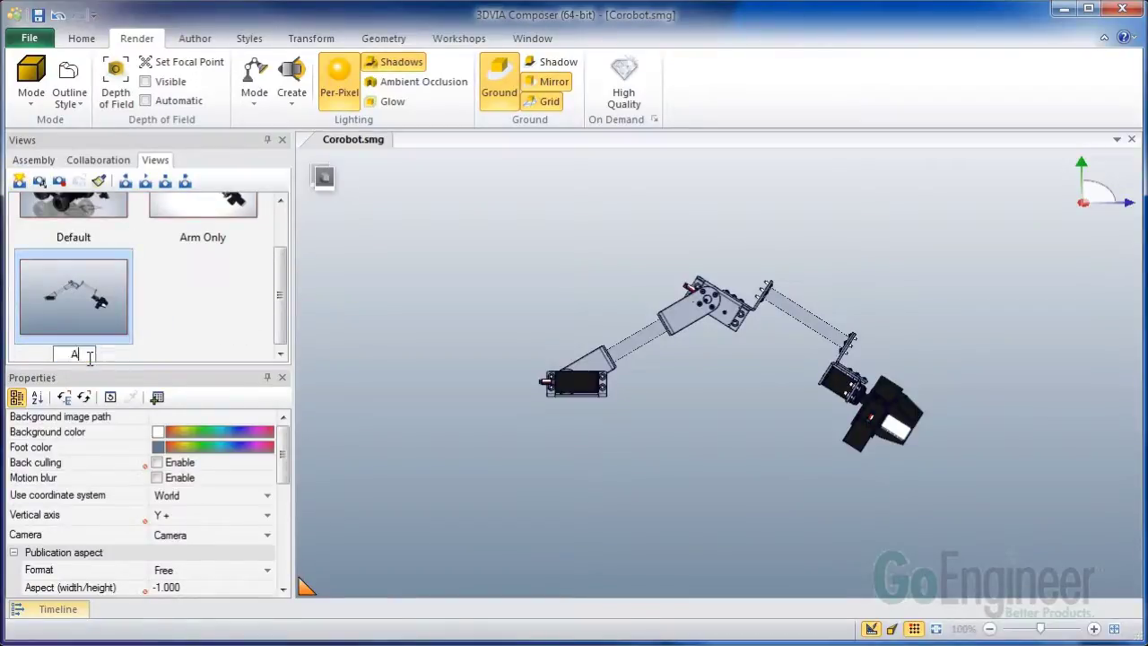
{"action": "type", "text": "rm Side"}
{"action": "key", "text": "Return"}
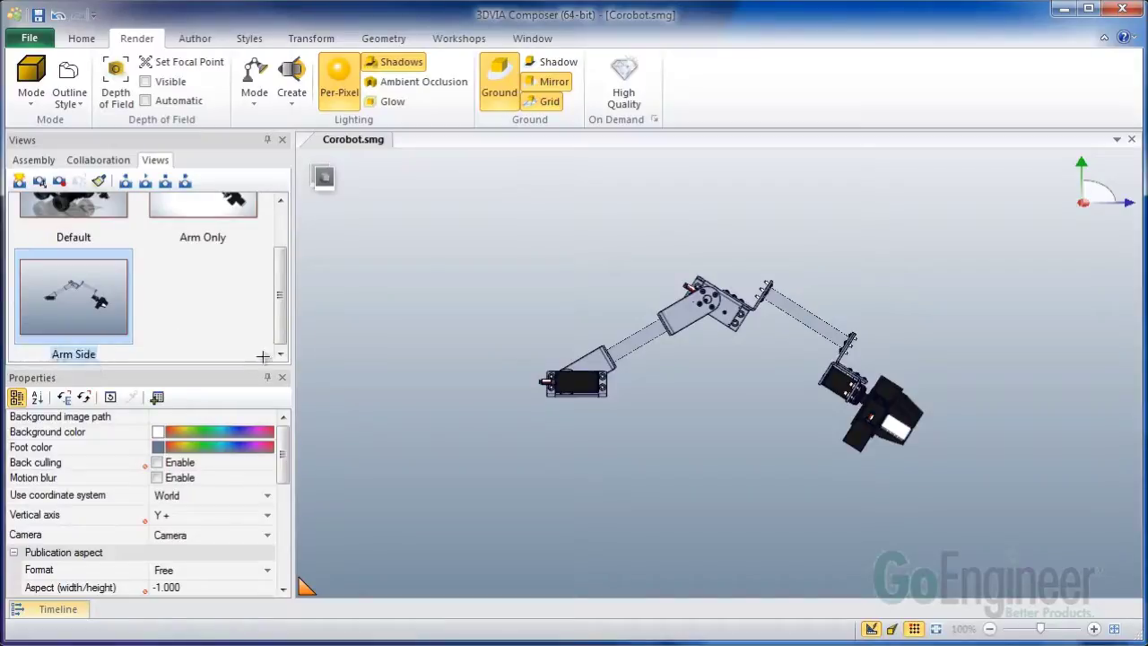
Select only the screws running through the upper face of the wrist servo bracket, leaving out the servo and its small parts
{"action": "left_click", "coordinate": [458, 285]}
{"action": "scroll", "coordinate": [886, 411], "scroll_direction": "up", "scroll_amount": 5}
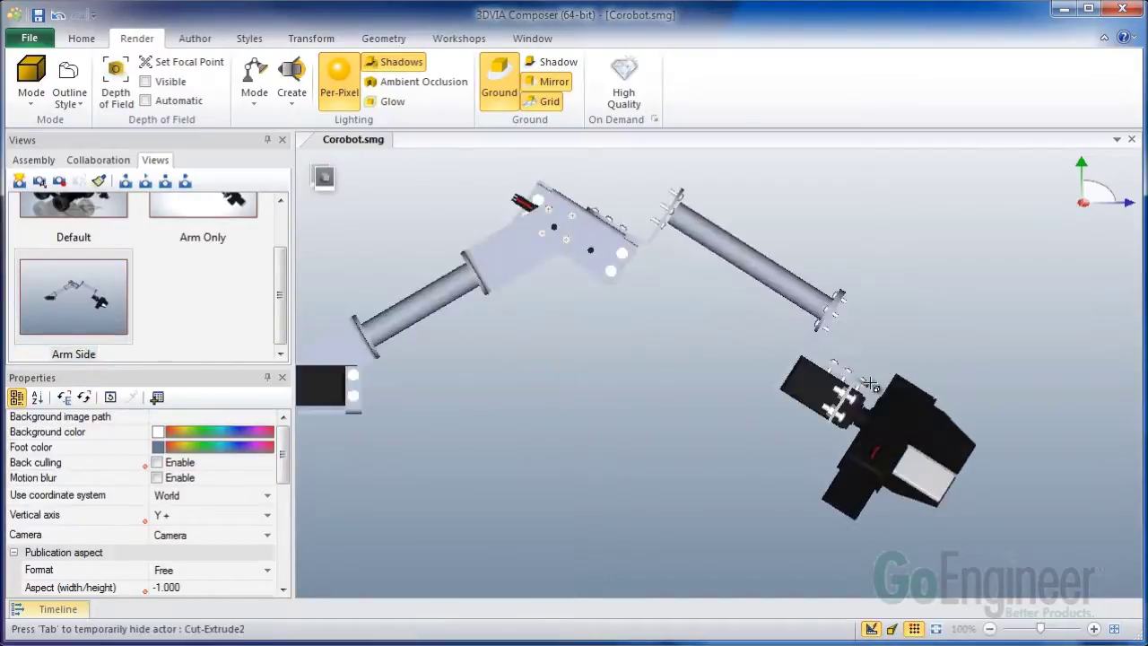
{"action": "scroll", "coordinate": [888, 414], "scroll_direction": "up", "scroll_amount": 4}
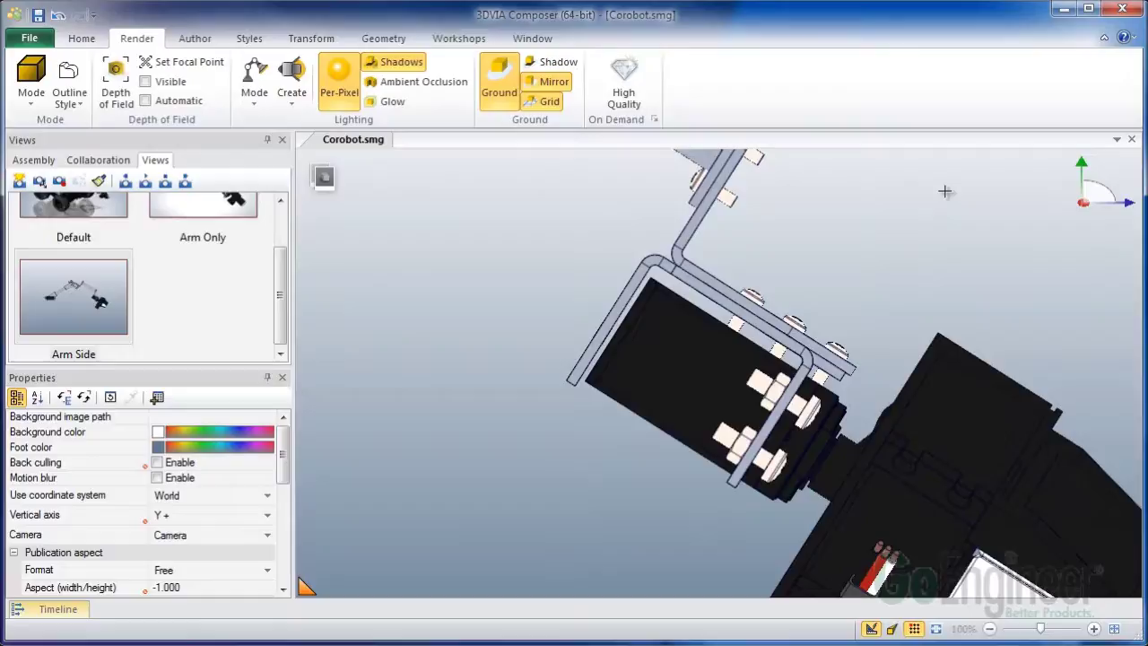
{"action": "scroll", "coordinate": [829, 510], "scroll_direction": "down", "scroll_amount": 2}
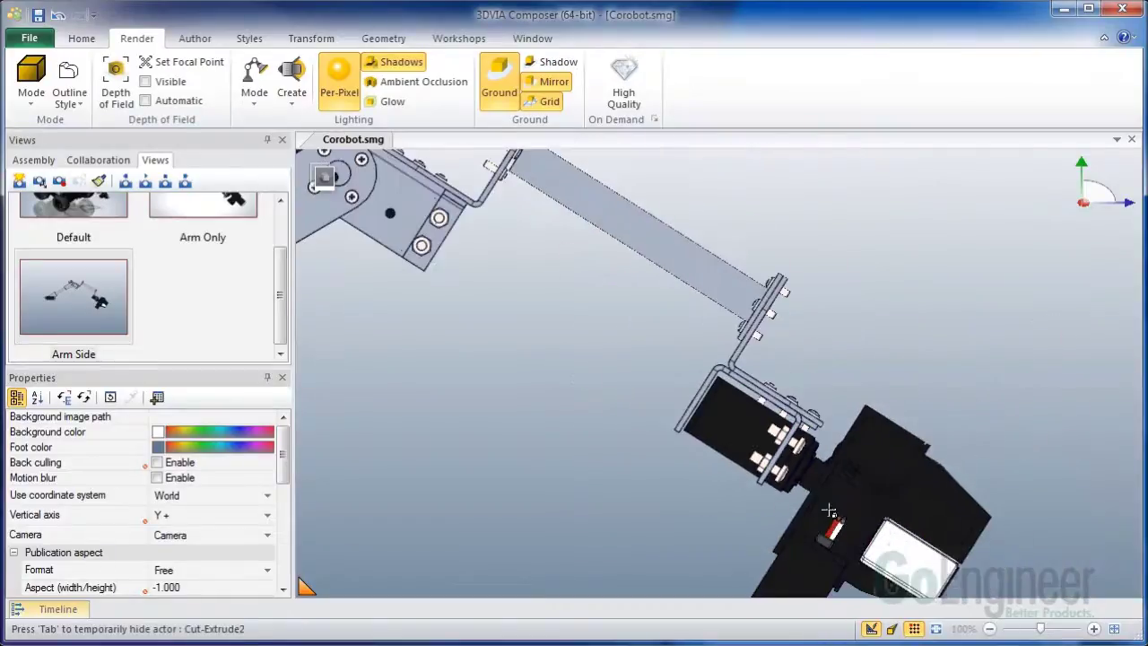
{"action": "scroll", "coordinate": [829, 511], "scroll_direction": "down", "scroll_amount": 1}
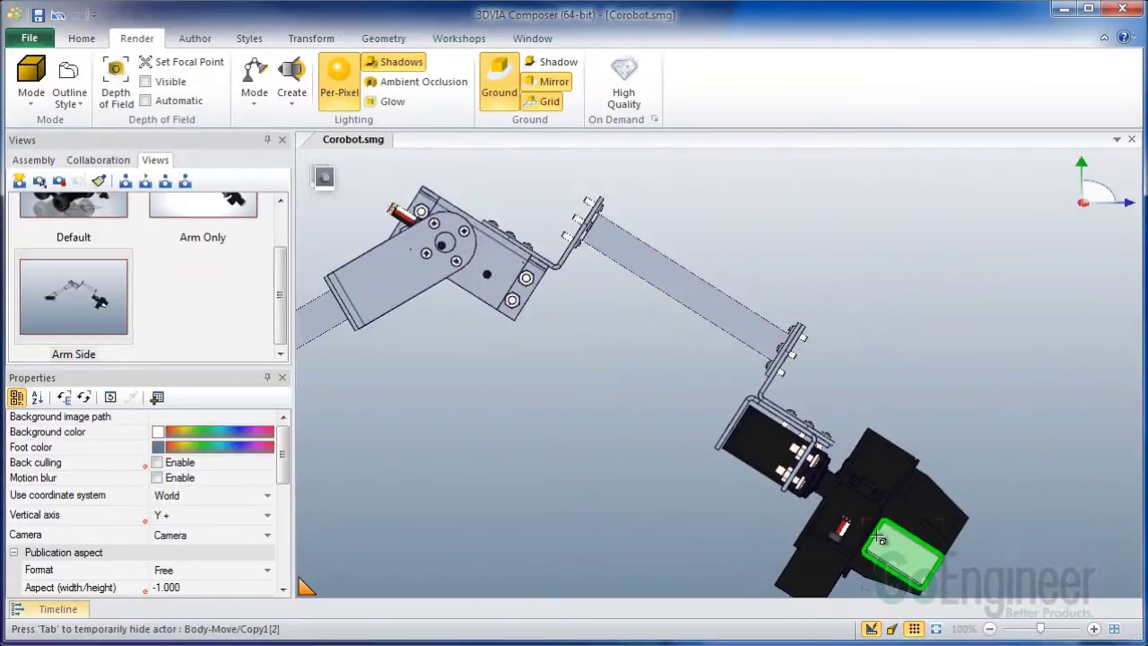
{"action": "scroll", "coordinate": [880, 538], "scroll_direction": "up", "scroll_amount": 2}
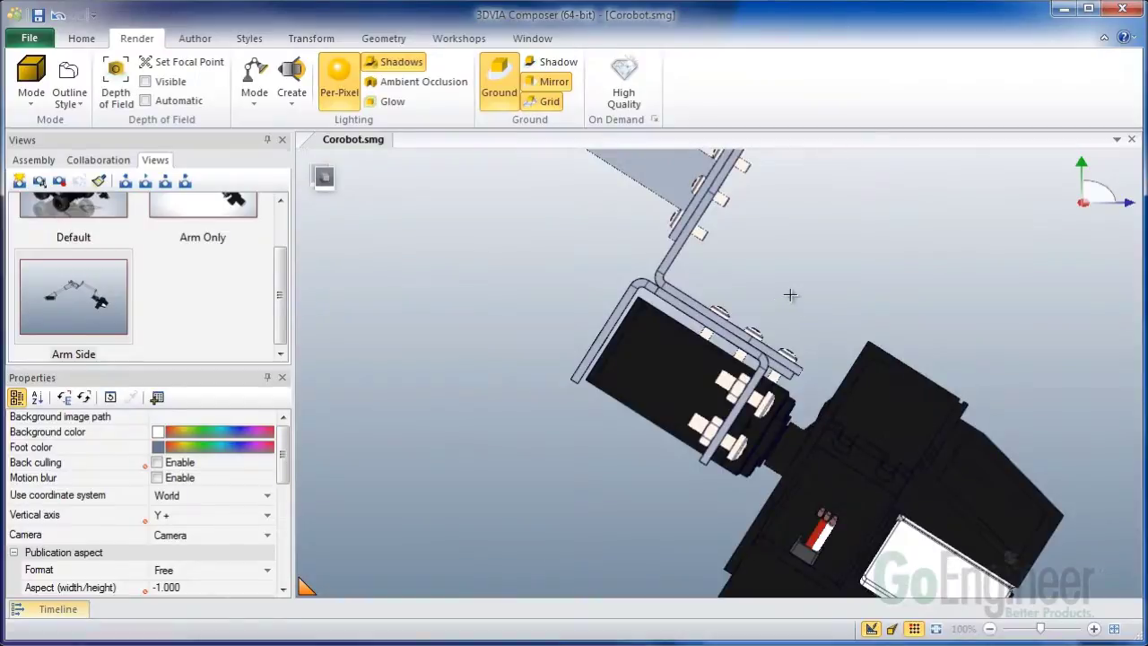
{"action": "left_click_drag", "start_coordinate": [548, 264], "coordinate": [828, 401]}
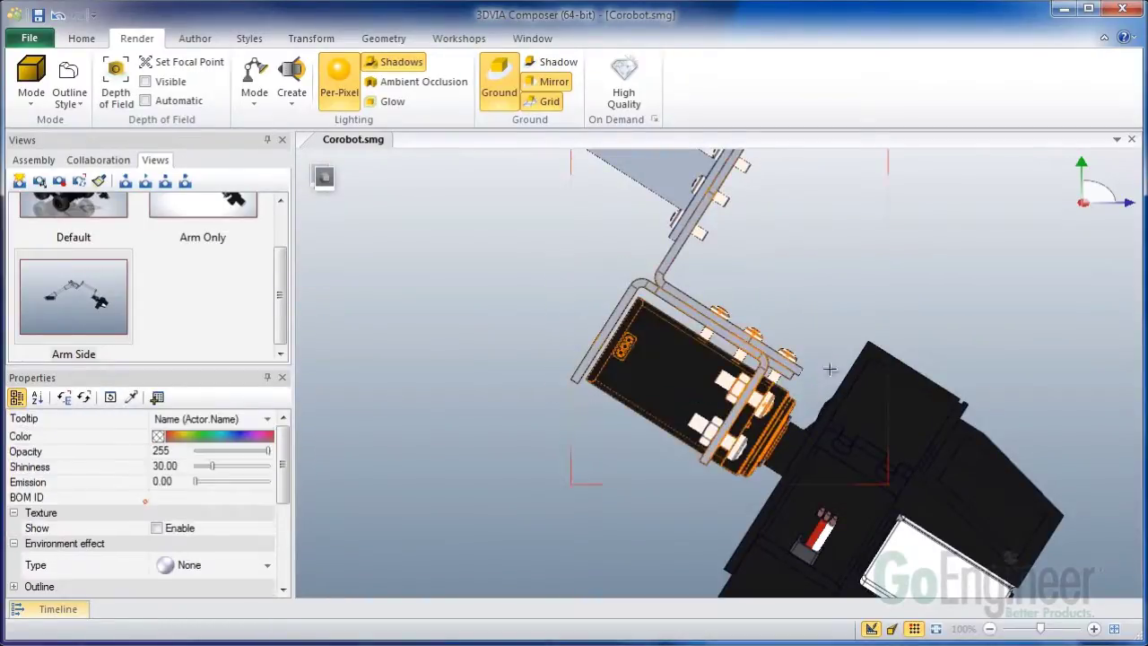
{"action": "left_click", "coordinate": [933, 261]}
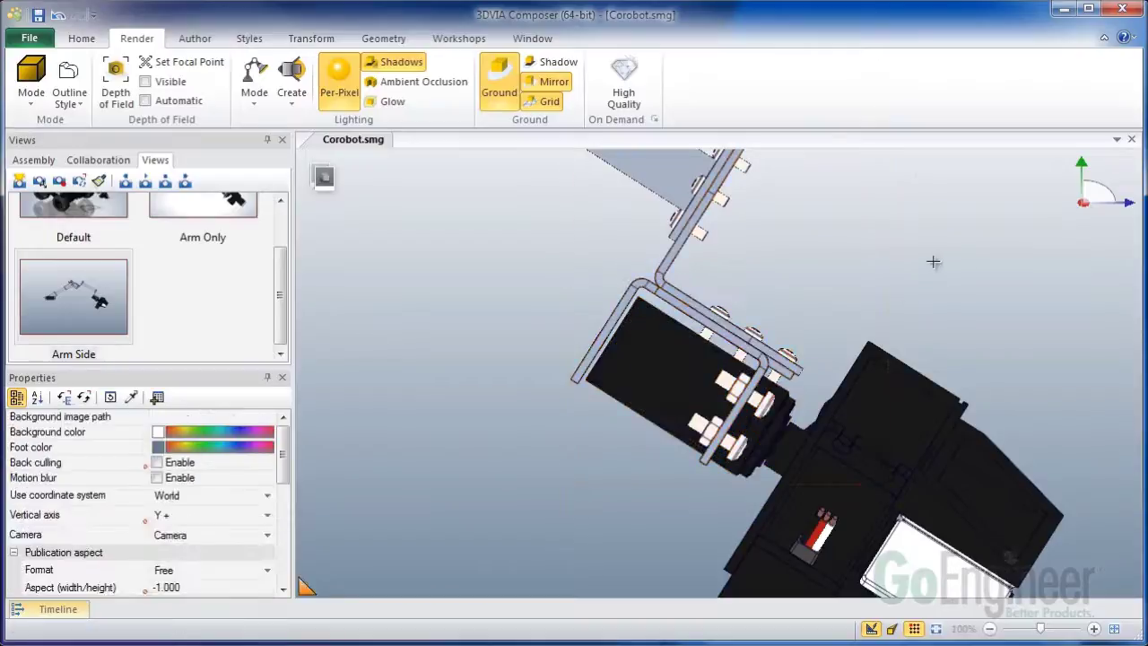
{"action": "left_click_drag", "start_coordinate": [927, 251], "coordinate": [554, 400]}
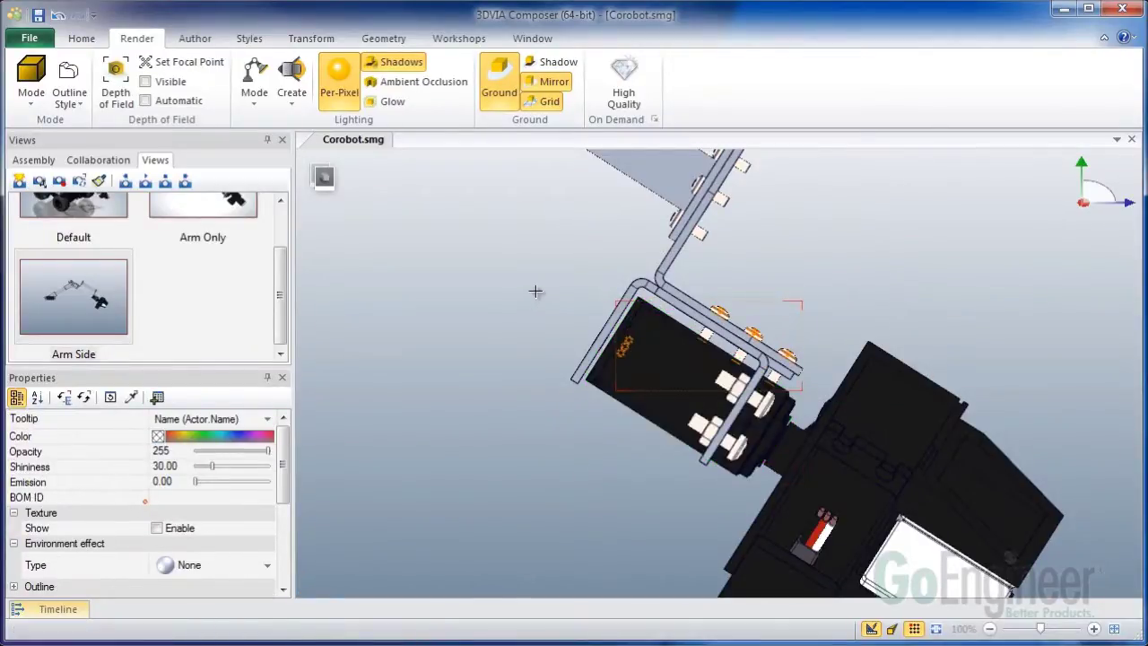
{"action": "left_click_drag", "start_coordinate": [652, 244], "coordinate": [564, 460]}
Translate the selected bracket screws along their own axes until they sit clear of the bracket, using the Multiple Gizmos mode, and deselect them
{"action": "left_click", "coordinate": [312, 39]}
{"action": "left_click", "coordinate": [388, 86]}
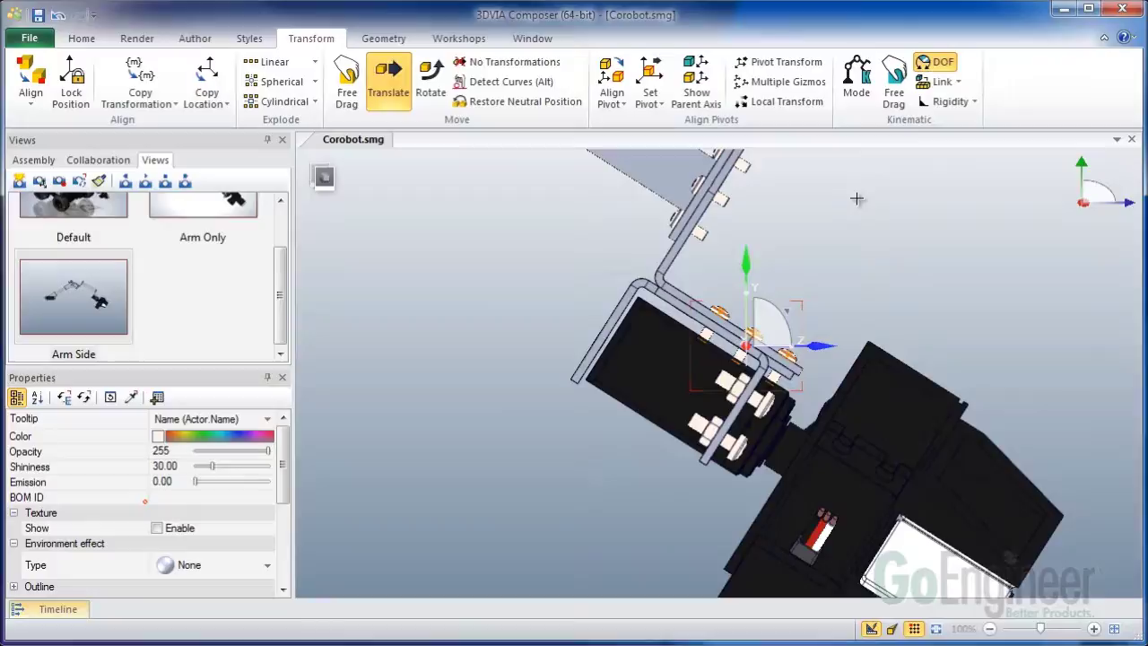
{"action": "left_click", "coordinate": [798, 86]}
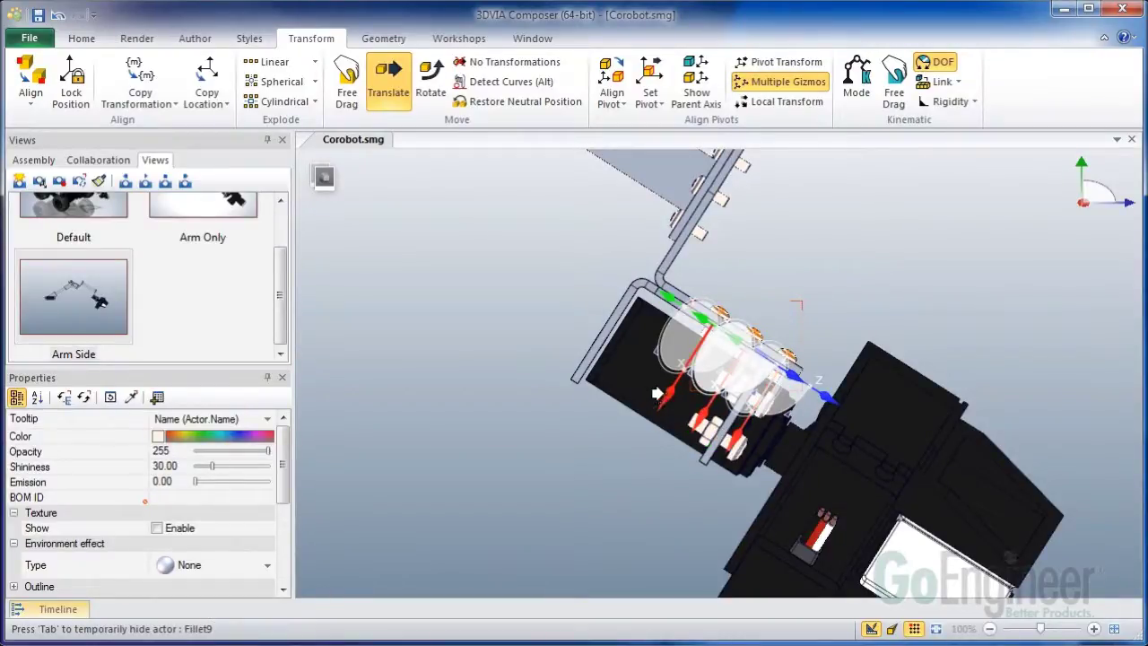
{"action": "left_click_drag", "start_coordinate": [657, 393], "coordinate": [753, 277]}
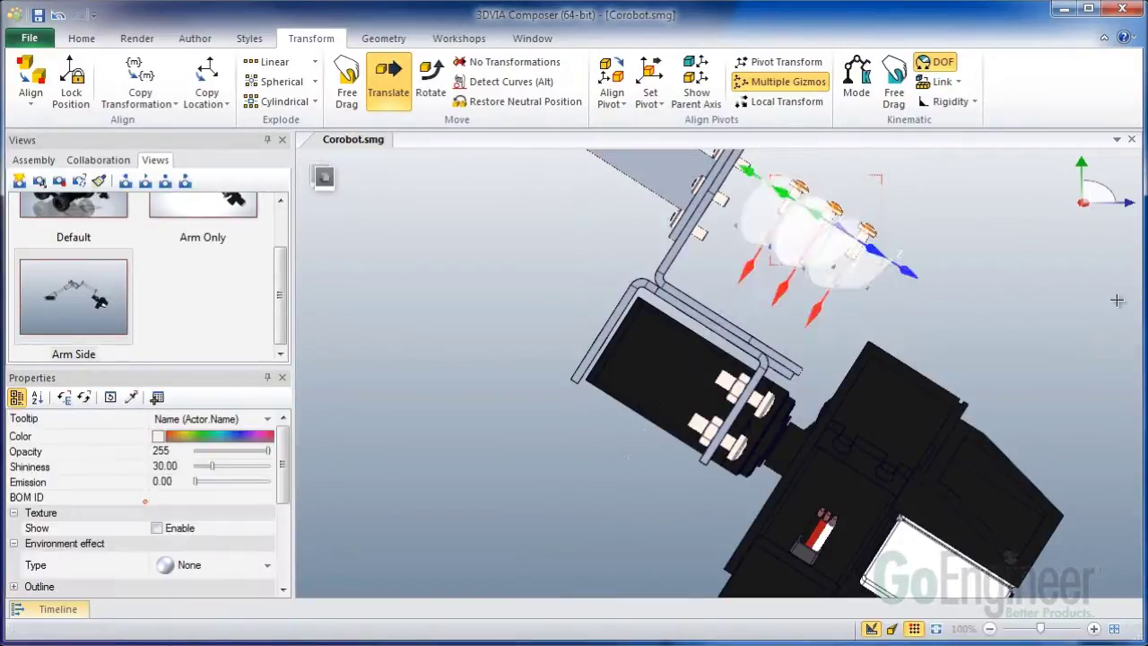
{"action": "left_click", "coordinate": [778, 81]}
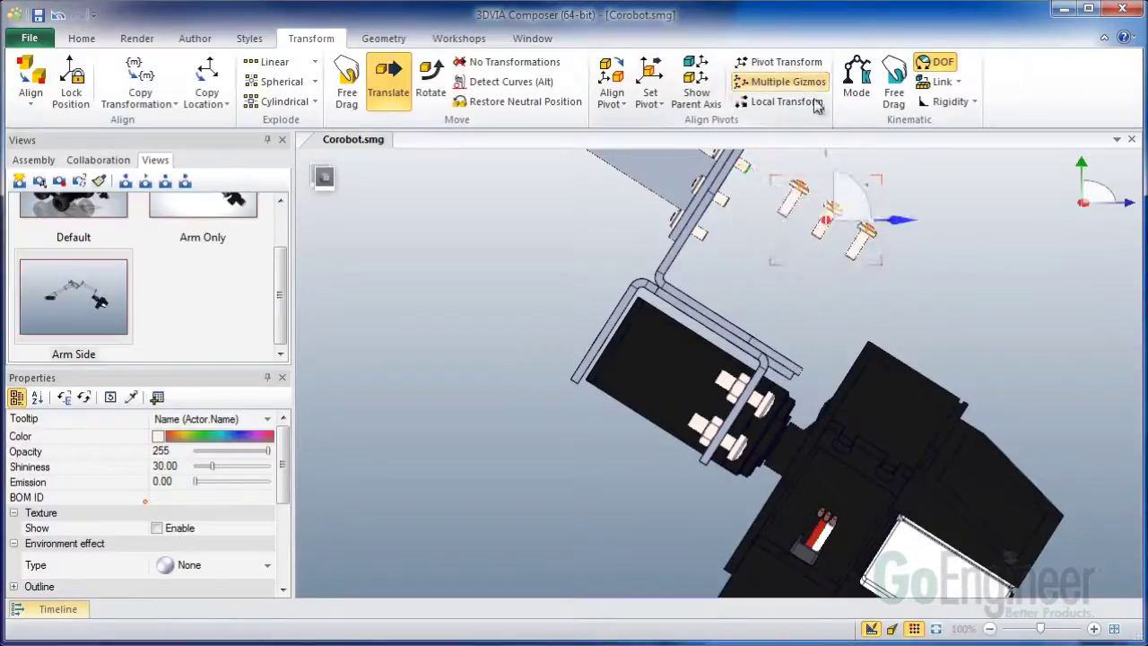
{"action": "left_click", "coordinate": [953, 255]}
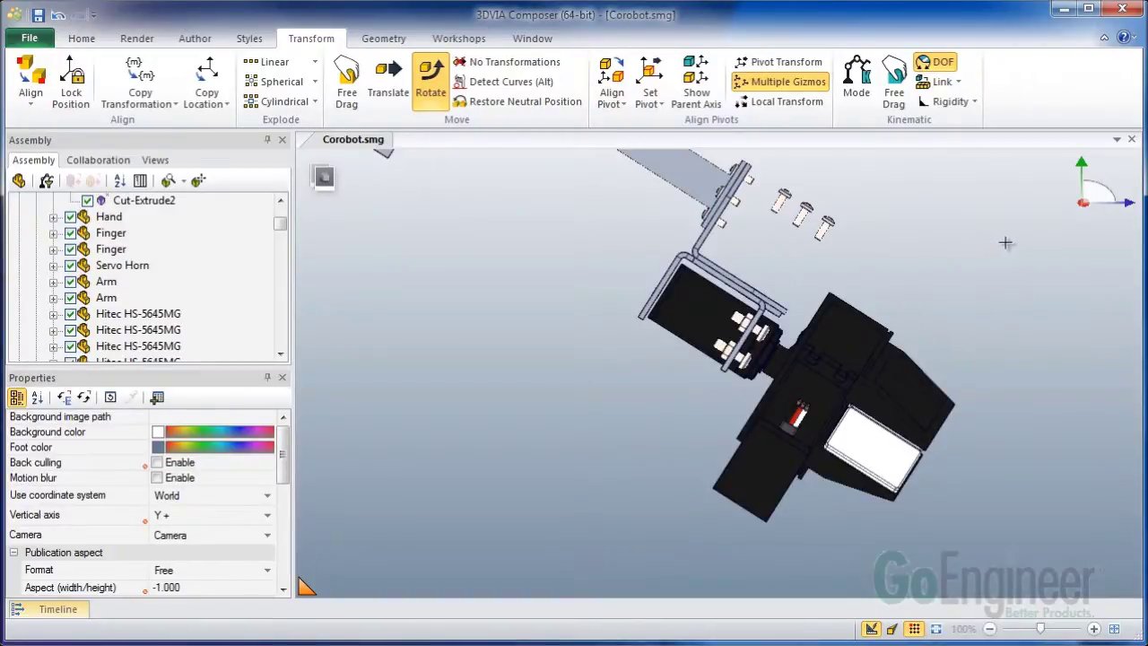
Select the wrist servo and gripper parts at the arm's end for translation and orbit to an angled view of them
{"action": "left_click_drag", "start_coordinate": [1006, 242], "coordinate": [500, 546]}
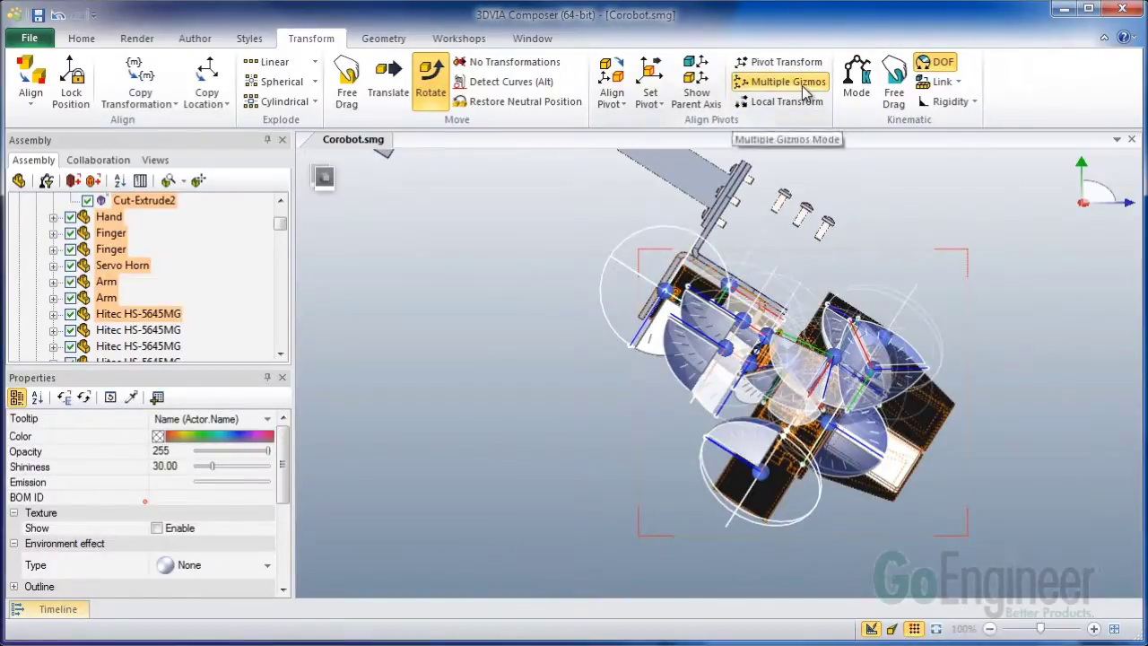
{"action": "left_click", "coordinate": [389, 83]}
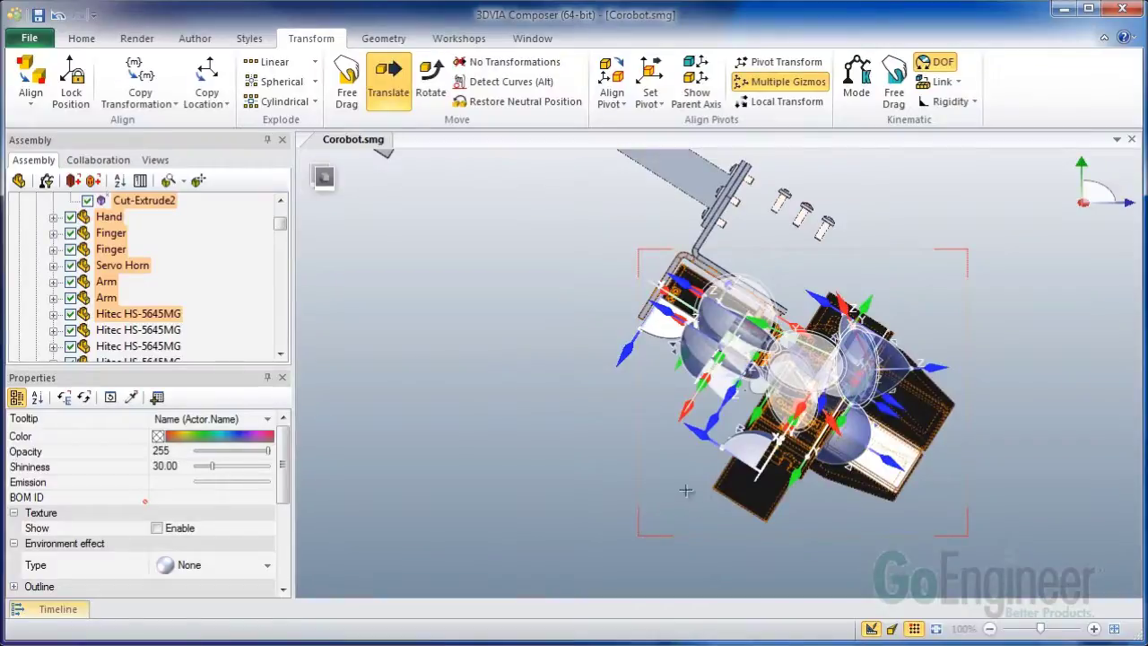
{"action": "left_click", "coordinate": [926, 391], "text": "ctrl"}
{"action": "left_click_drag", "start_coordinate": [946, 305], "coordinate": [886, 348]}
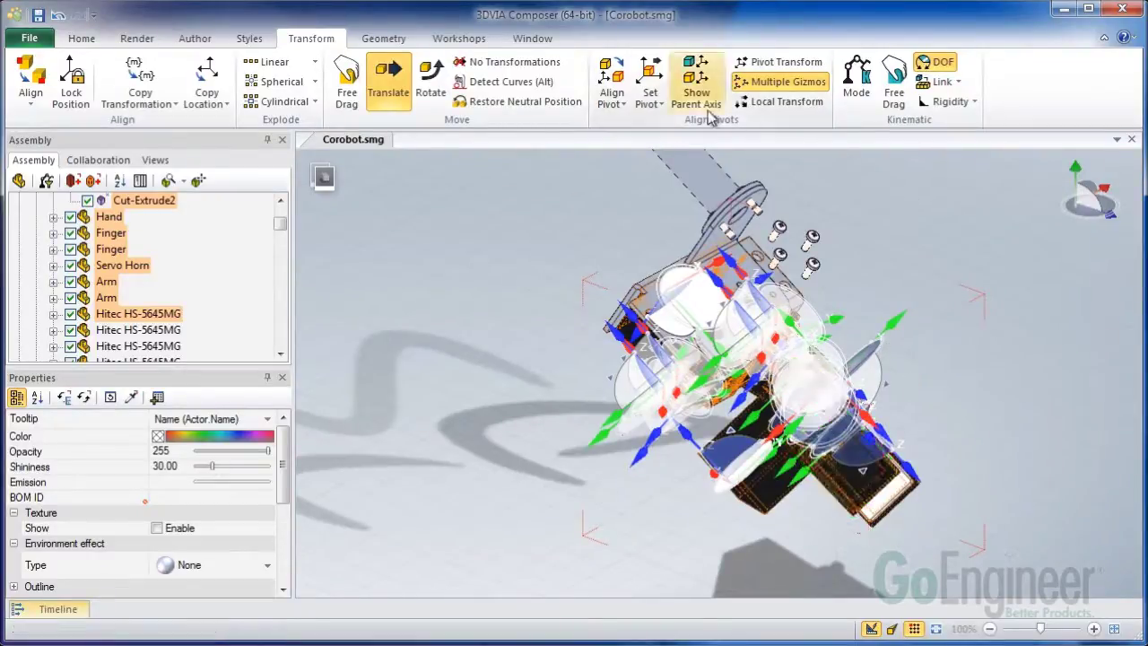
Set the selected parts' pivot on a line at the outer corner of the wrist bracket
{"action": "left_click", "coordinate": [653, 104]}
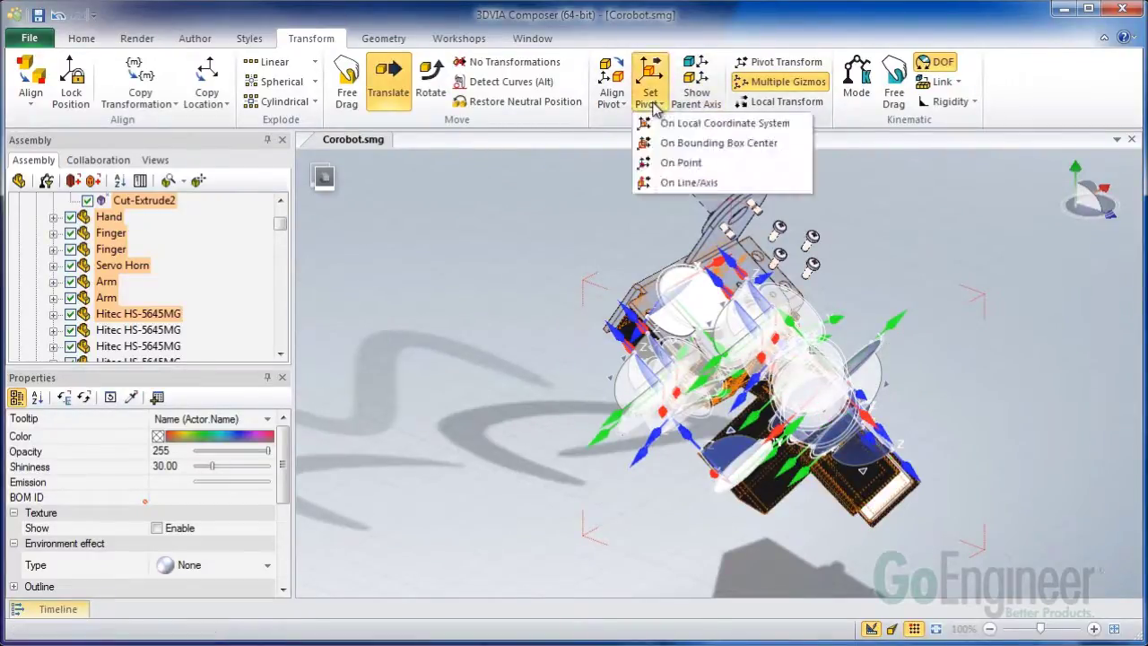
{"action": "left_click", "coordinate": [648, 182]}
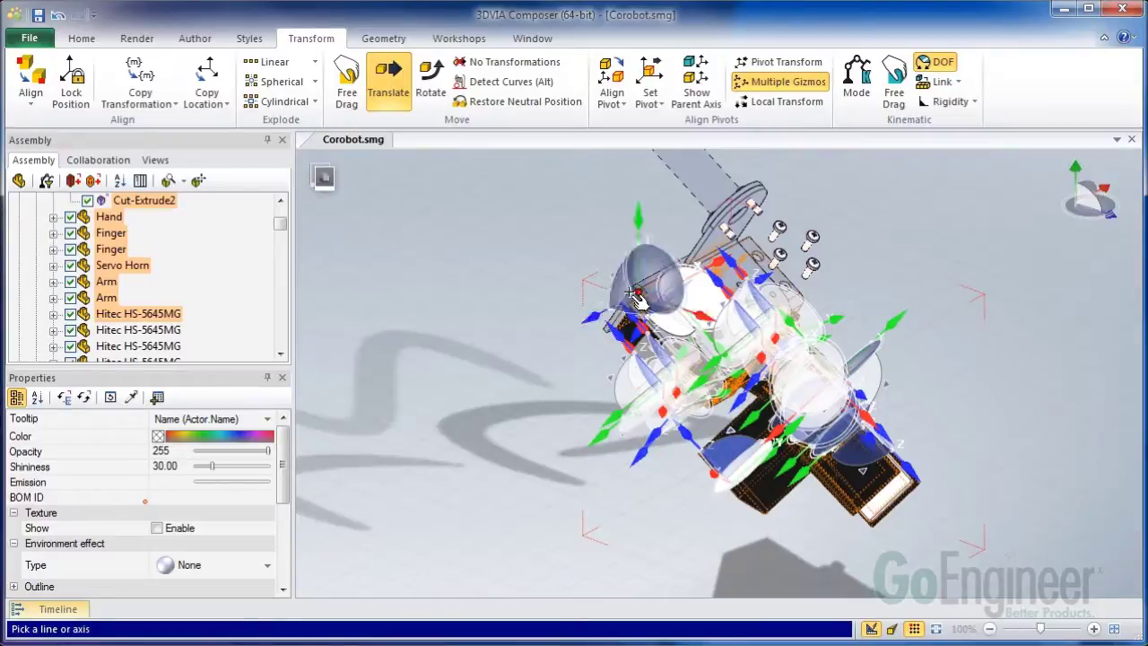
{"action": "left_click", "coordinate": [634, 300]}
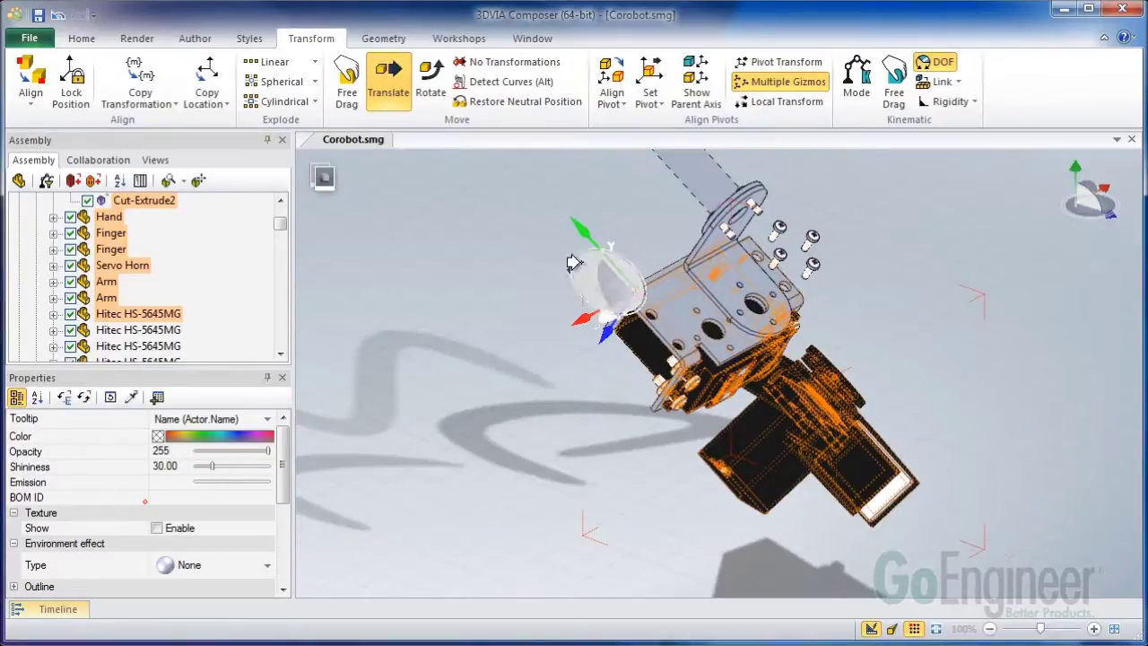
Set the selected parts' pivot on the line or axis of the hole in the bracket face near the exploded screws
{"action": "left_click", "coordinate": [650, 97]}
{"action": "left_click", "coordinate": [664, 182]}
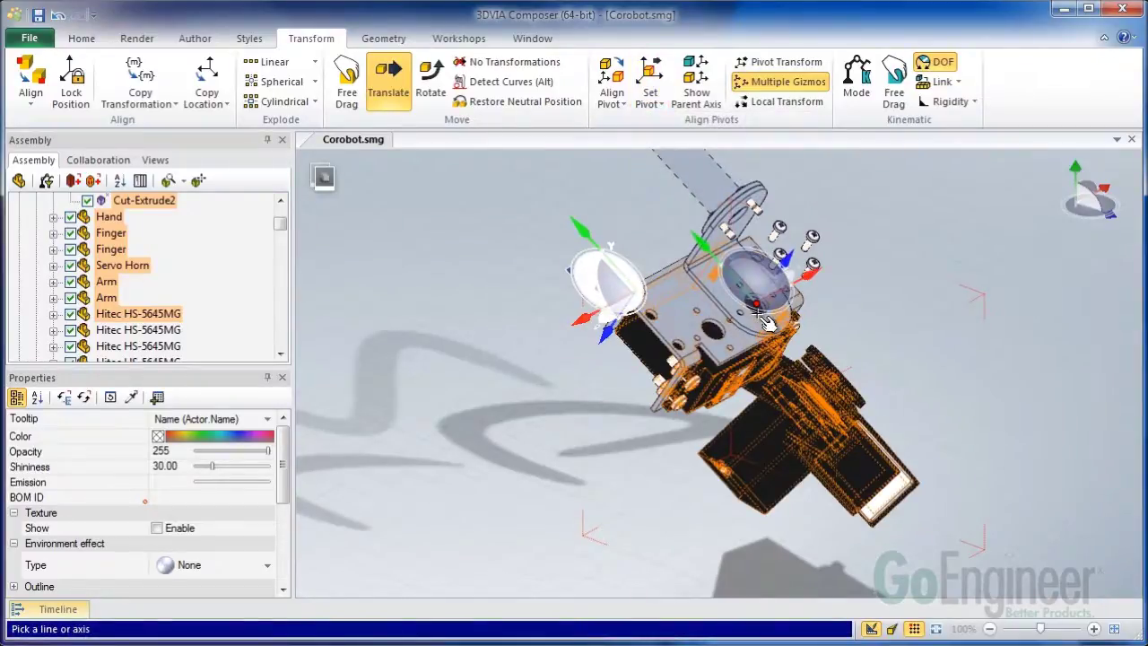
{"action": "left_click", "coordinate": [767, 323]}
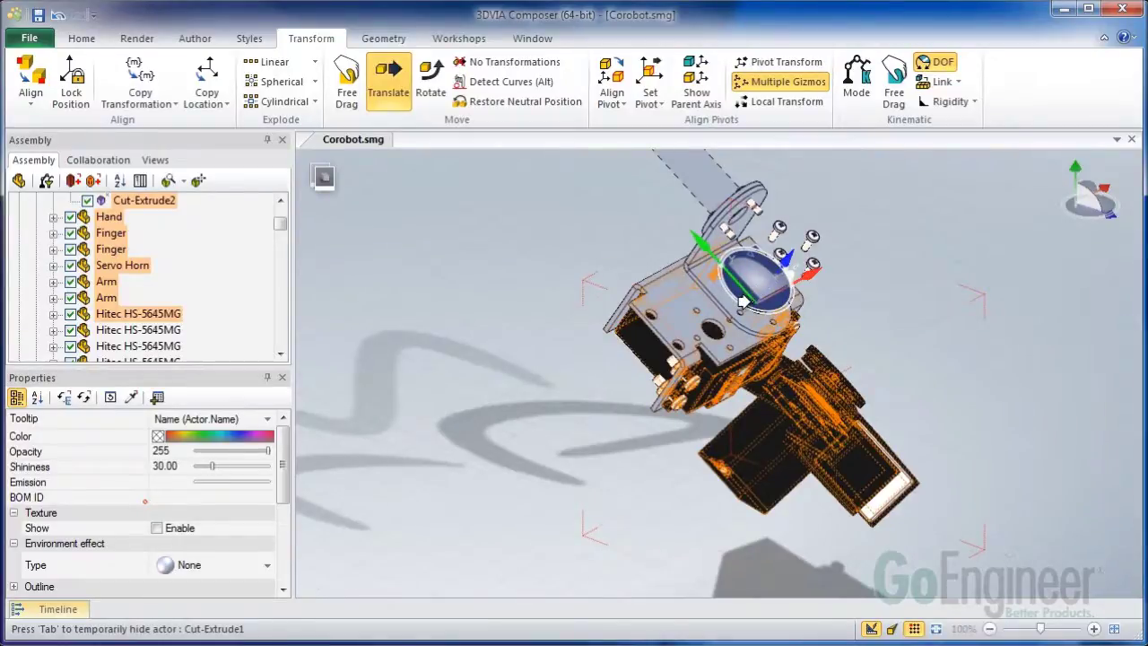
Save the selected wrist servo and gripper parts as a selection set named "arm end" and deselect them
{"action": "left_click", "coordinate": [73, 181]}
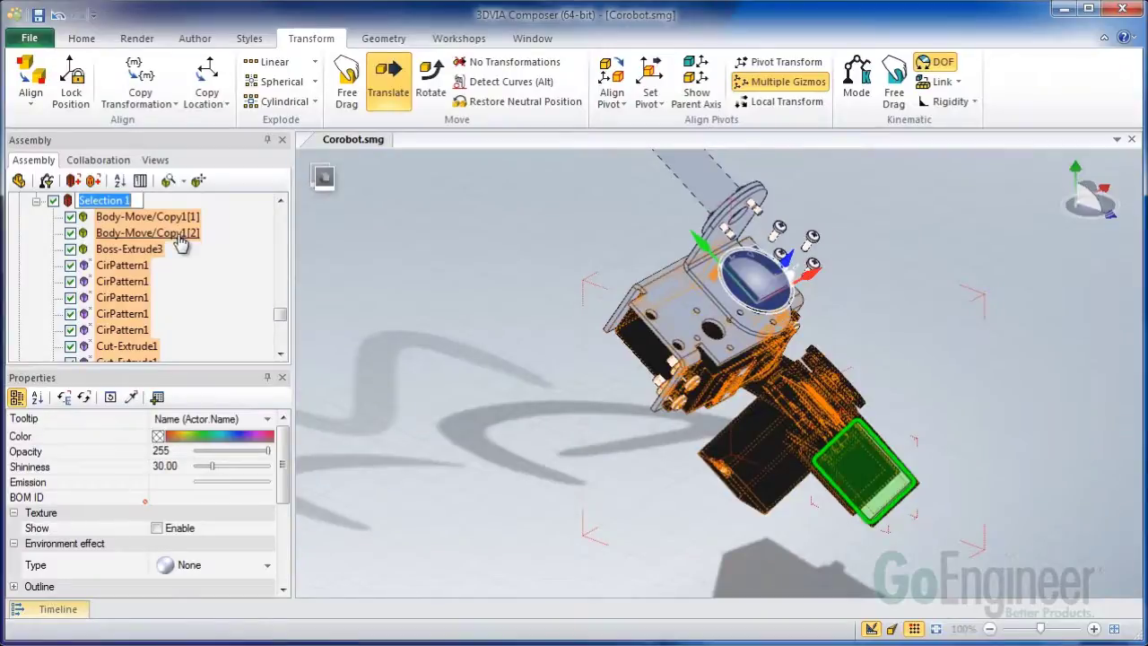
{"action": "type", "text": "arm end"}
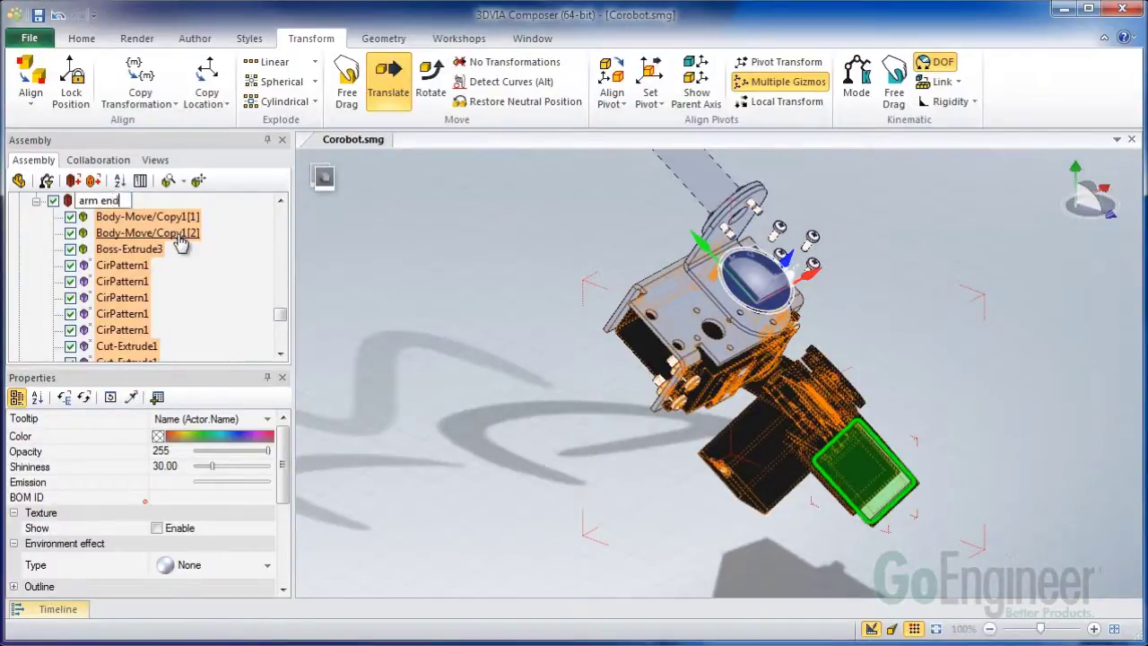
{"action": "key", "text": "Return"}
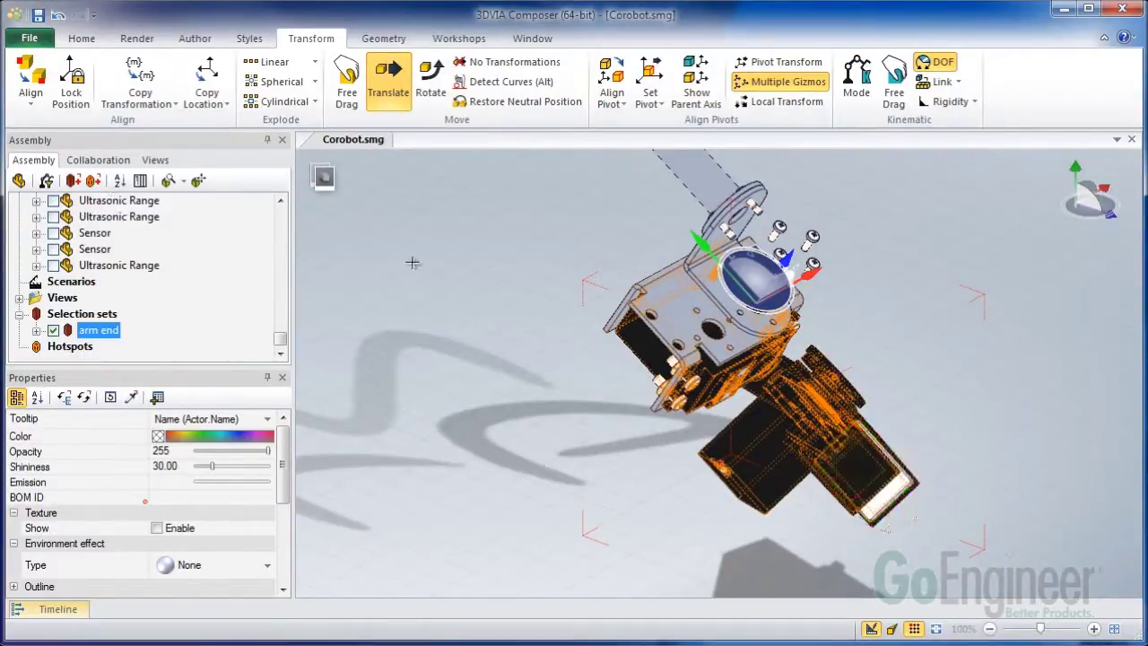
{"action": "left_click", "coordinate": [491, 362]}
{"action": "left_click", "coordinate": [675, 323]}
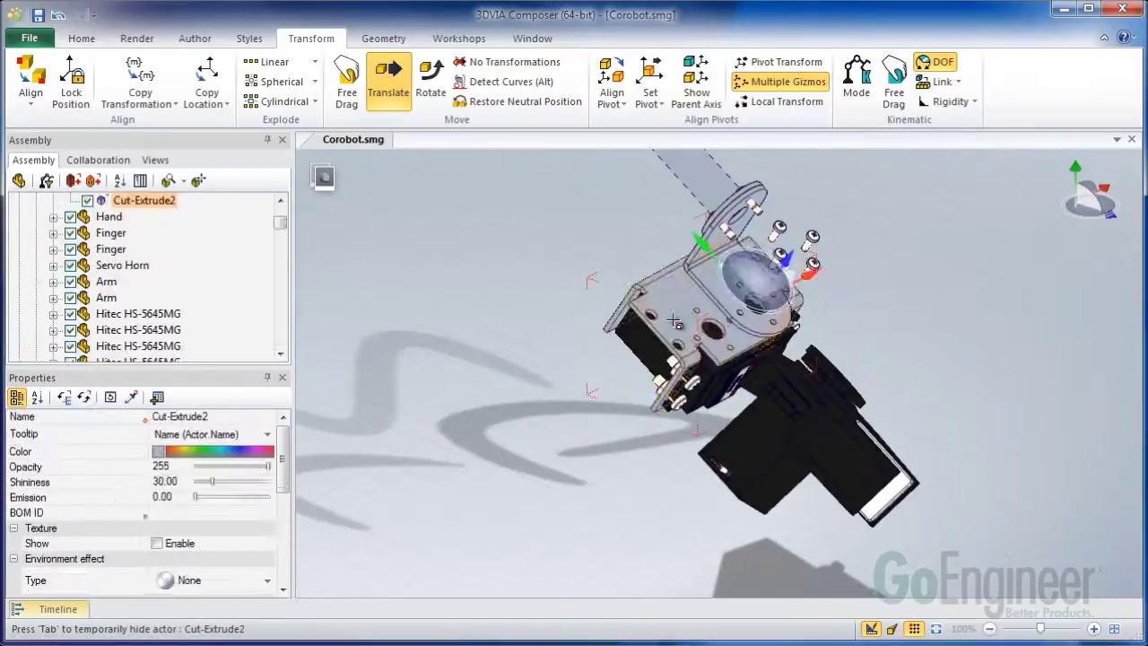
{"action": "left_click", "coordinate": [772, 484]}
{"action": "left_click", "coordinate": [884, 489]}
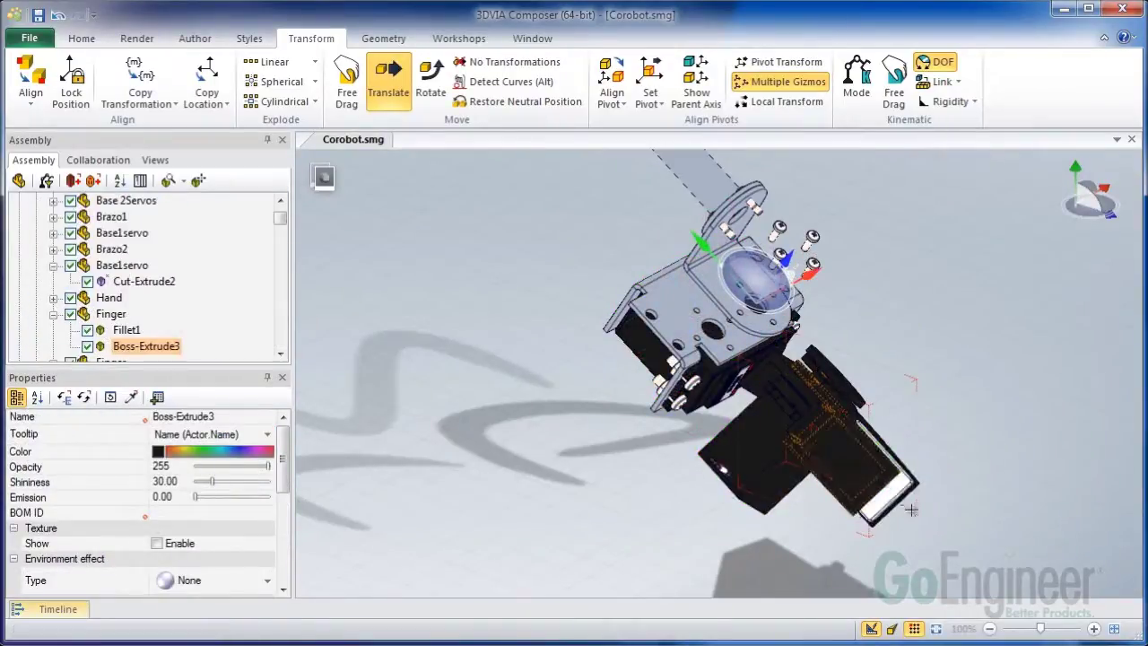
{"action": "left_click", "coordinate": [908, 508]}
{"action": "left_click", "coordinate": [895, 478]}
{"action": "left_click", "coordinate": [341, 260]}
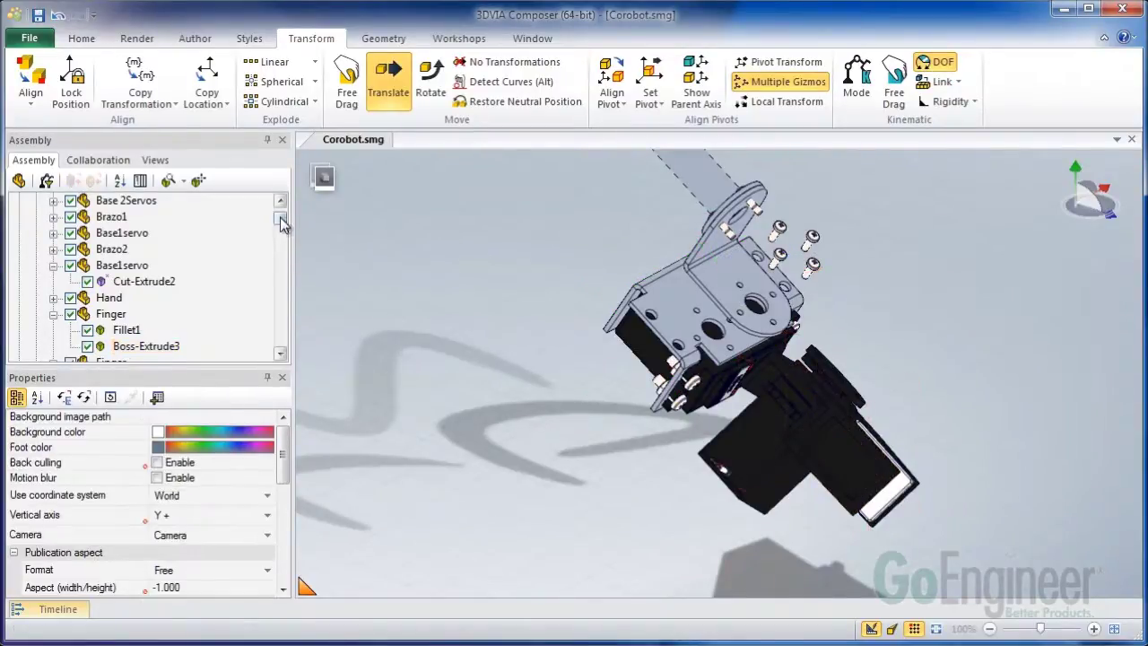
Reselect the parts through the "arm end" selection set and rotate them about the bracket hole's axis so the gripper swings below the bracket
{"action": "left_click_drag", "start_coordinate": [281, 220], "coordinate": [281, 359]}
{"action": "left_click", "coordinate": [98, 330]}
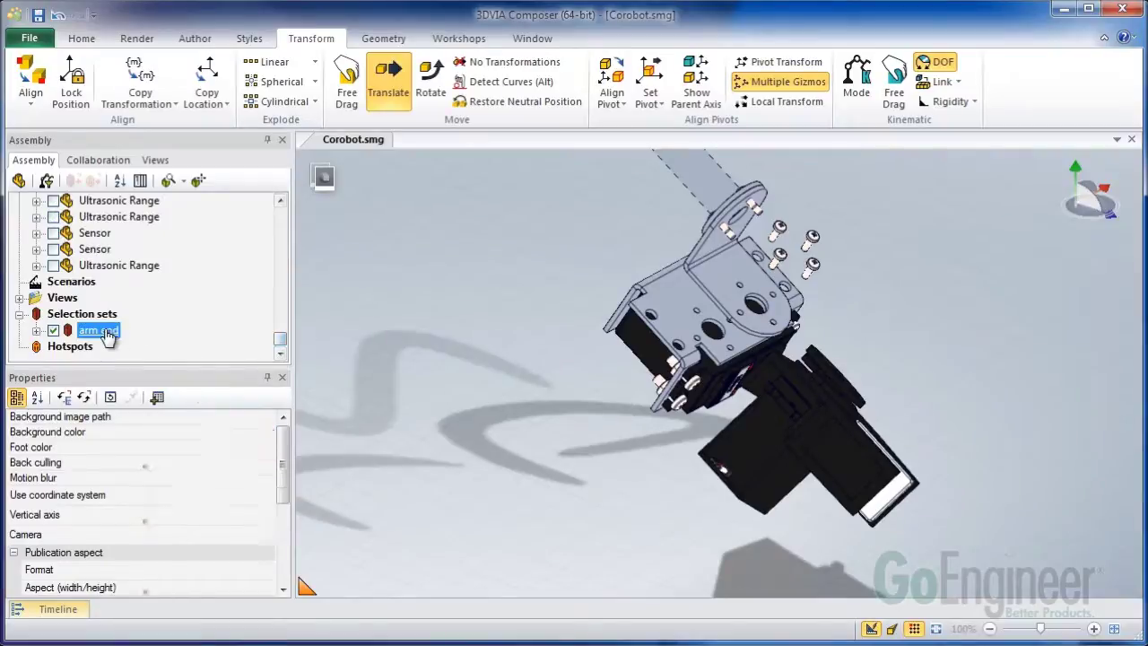
{"action": "left_click", "coordinate": [431, 89]}
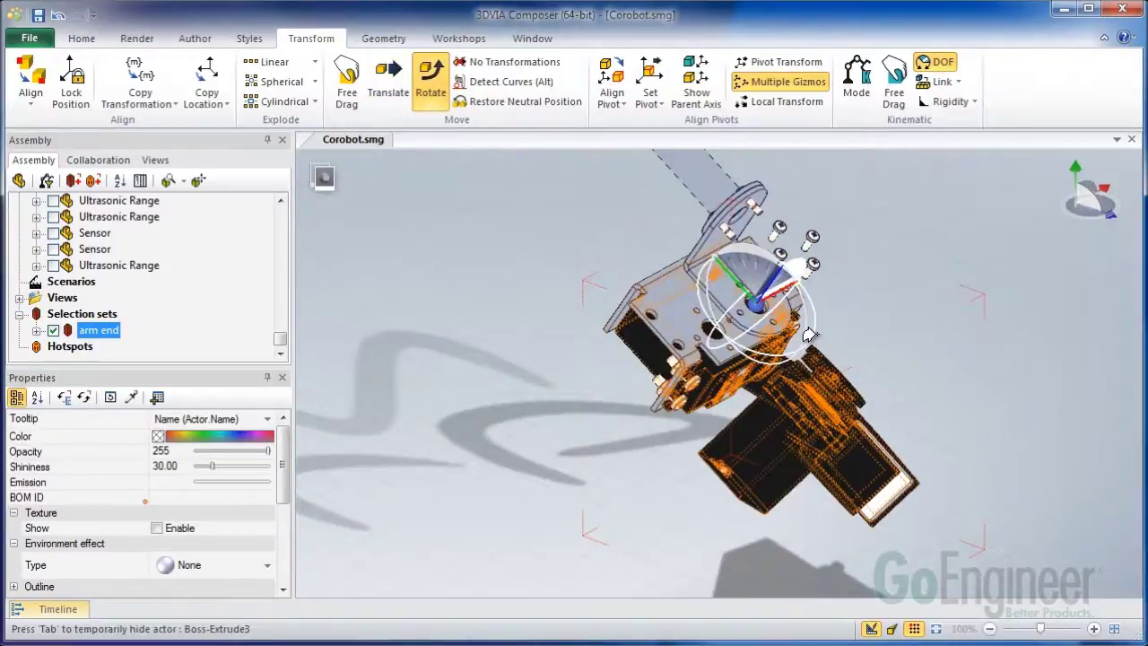
{"action": "left_click_drag", "start_coordinate": [815, 319], "coordinate": [789, 351]}
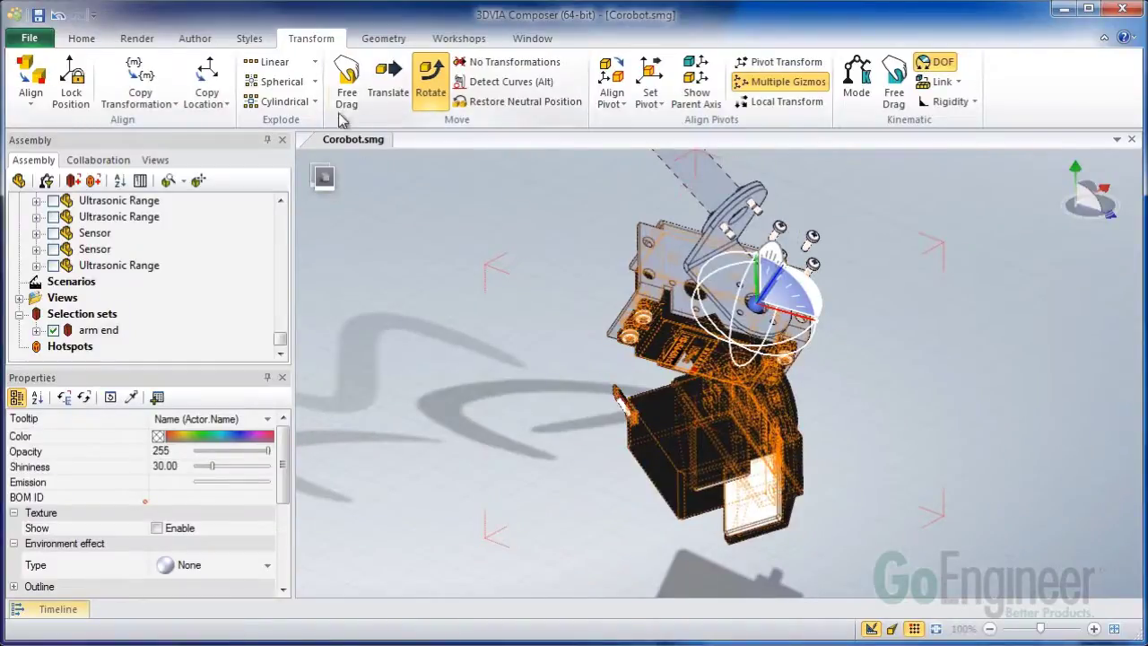
Translate the arm end parts along the bracket hole's axis until they sit clear below the bracket, and deselect them
{"action": "left_click", "coordinate": [386, 81]}
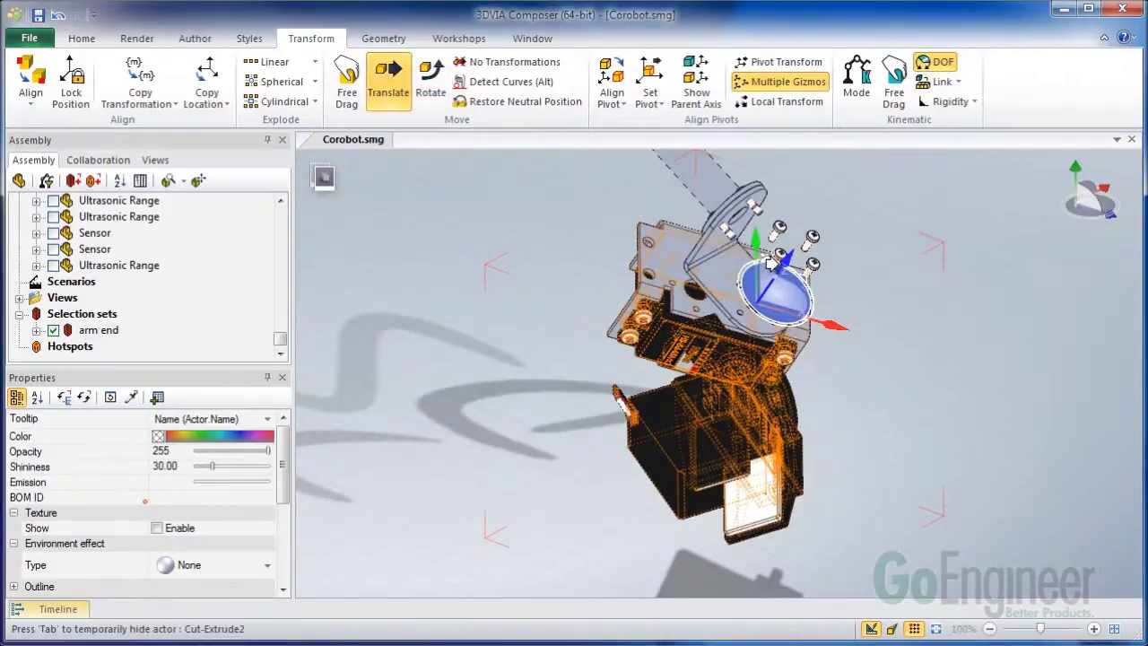
{"action": "left_click_drag", "start_coordinate": [771, 263], "coordinate": [723, 345]}
{"action": "left_click", "coordinate": [965, 410]}
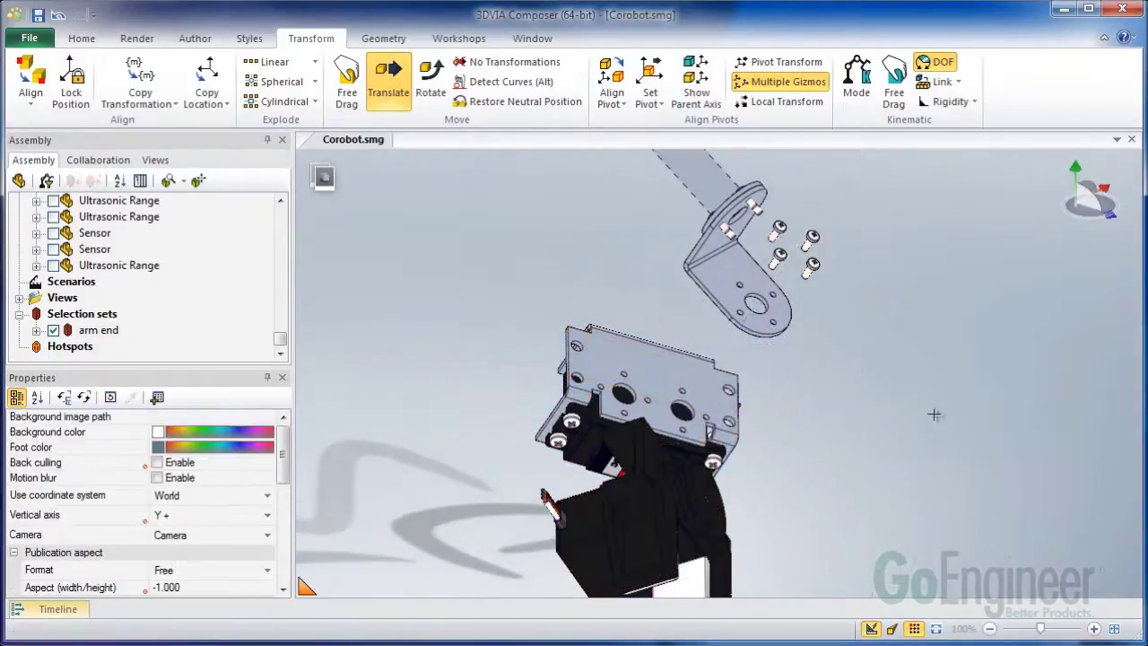
{"action": "left_click_drag", "start_coordinate": [817, 382], "coordinate": [862, 373]}
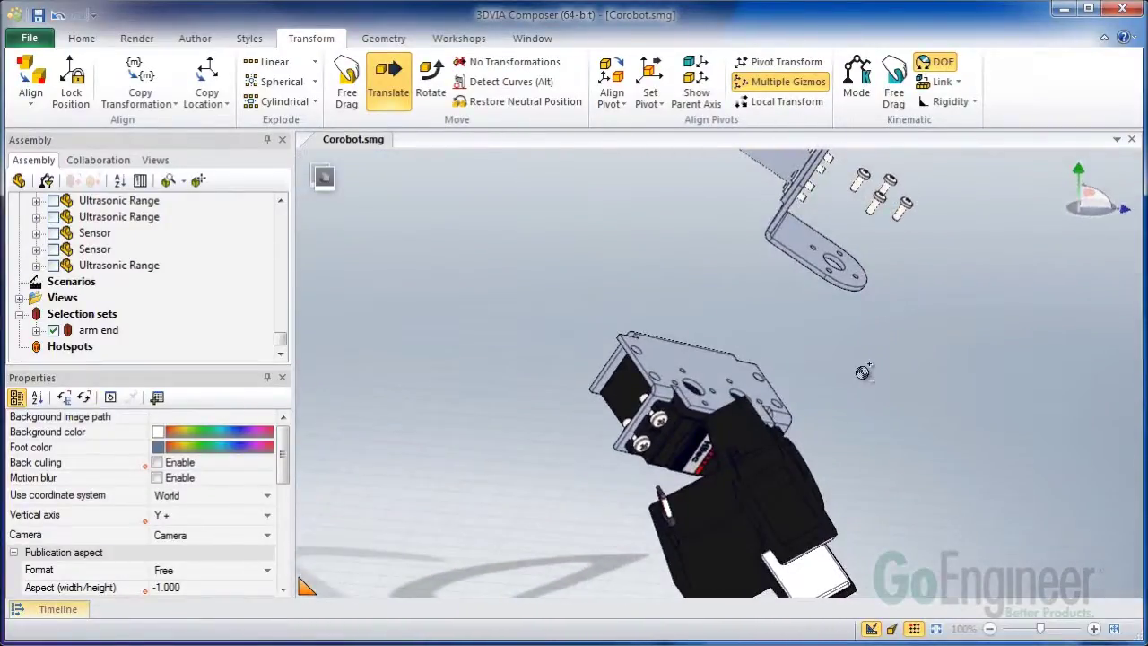
{"action": "scroll", "coordinate": [857, 375], "scroll_direction": "down", "scroll_amount": 2}
{"action": "scroll", "coordinate": [602, 347], "scroll_direction": "down", "scroll_amount": 1}
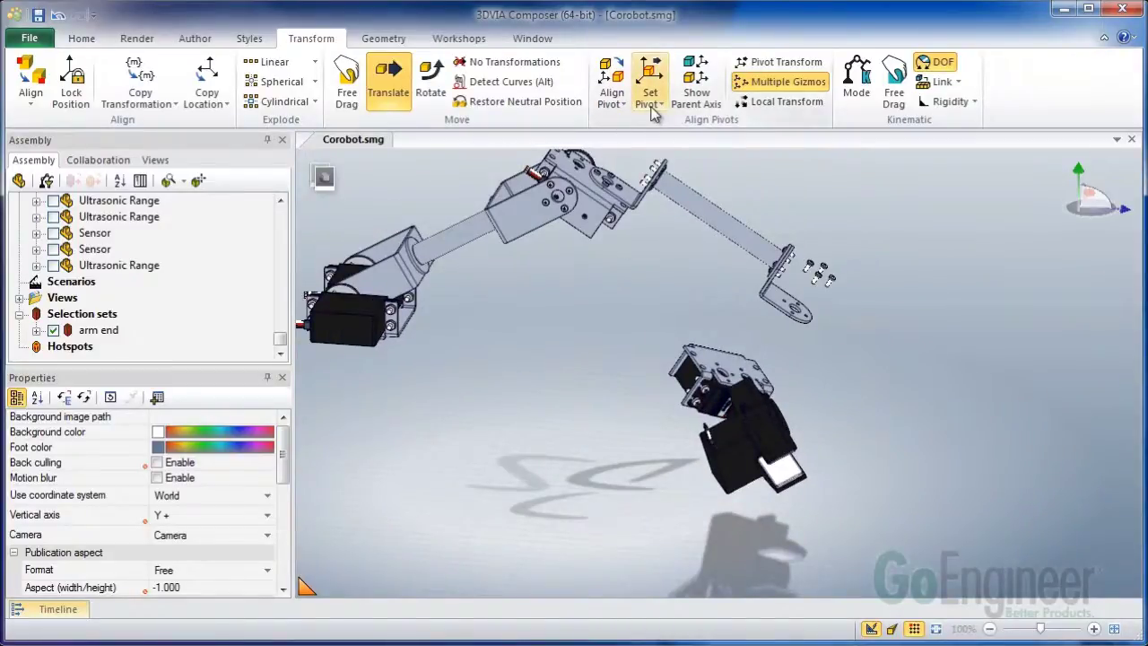
{"action": "left_click", "coordinate": [779, 82]}
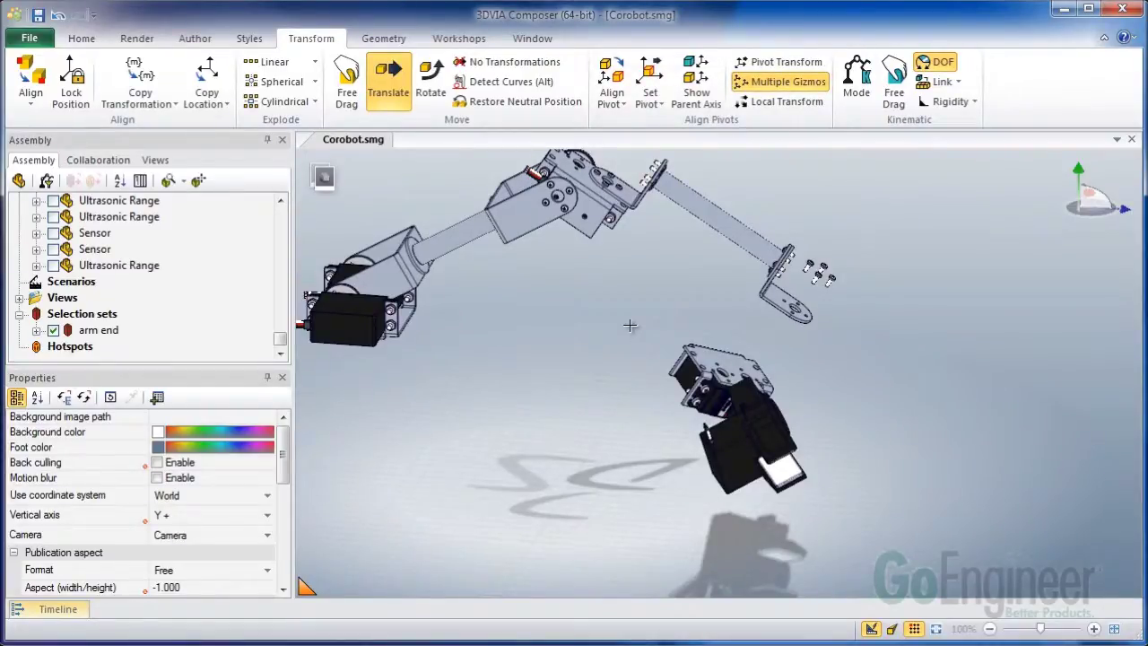
{"action": "scroll", "coordinate": [630, 324], "scroll_direction": "down", "scroll_amount": 1}
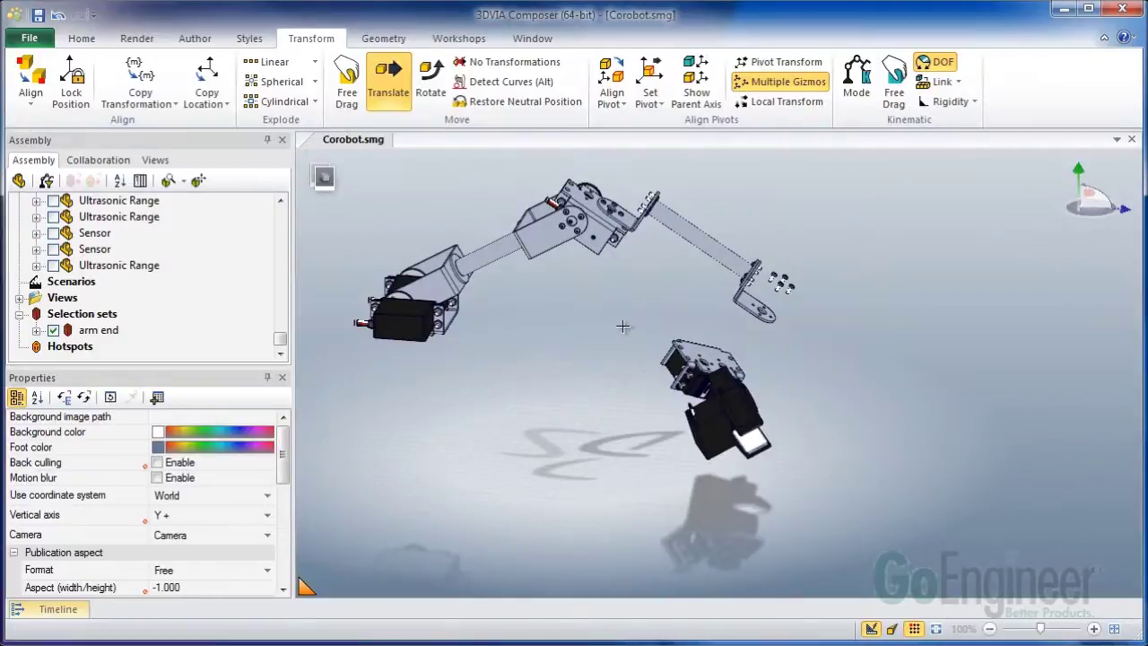